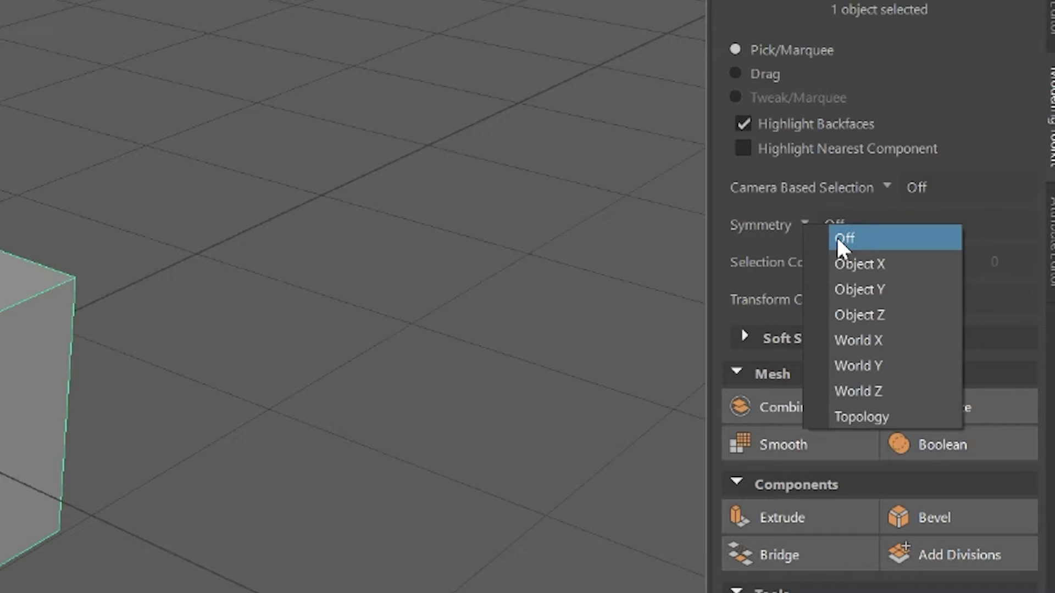
# Step: Turn on Object X symmetry and try moving an upper front corner vertex of the cube upward
pyautogui.click(857, 263)
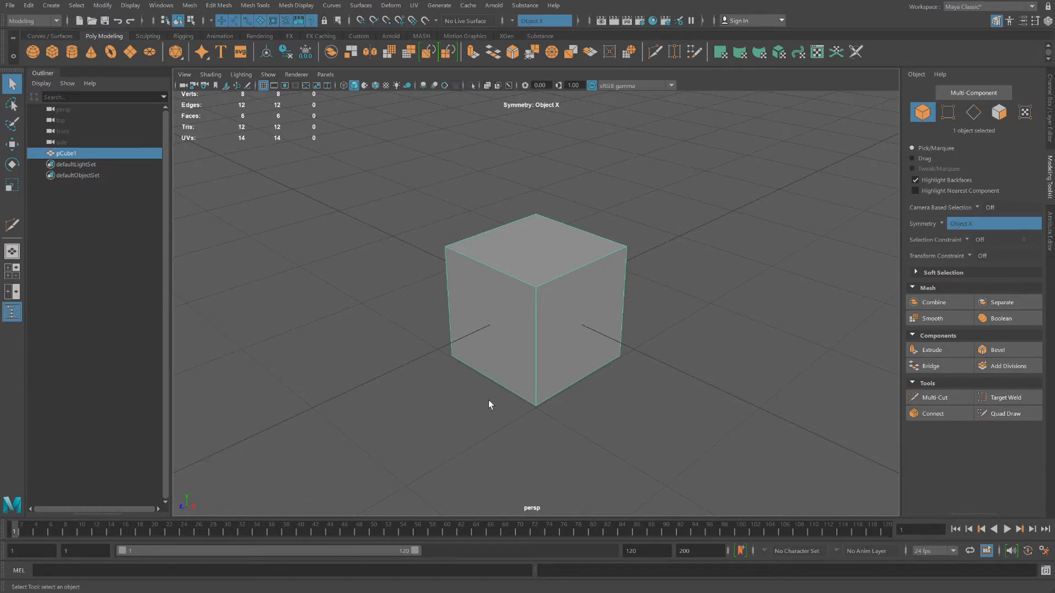
pyautogui.keyDown('alt'); pyautogui.moveTo(633, 430); pyautogui.dragTo(688, 406); pyautogui.keyUp('alt')
pyautogui.press('F9')
pyautogui.click(604, 251)
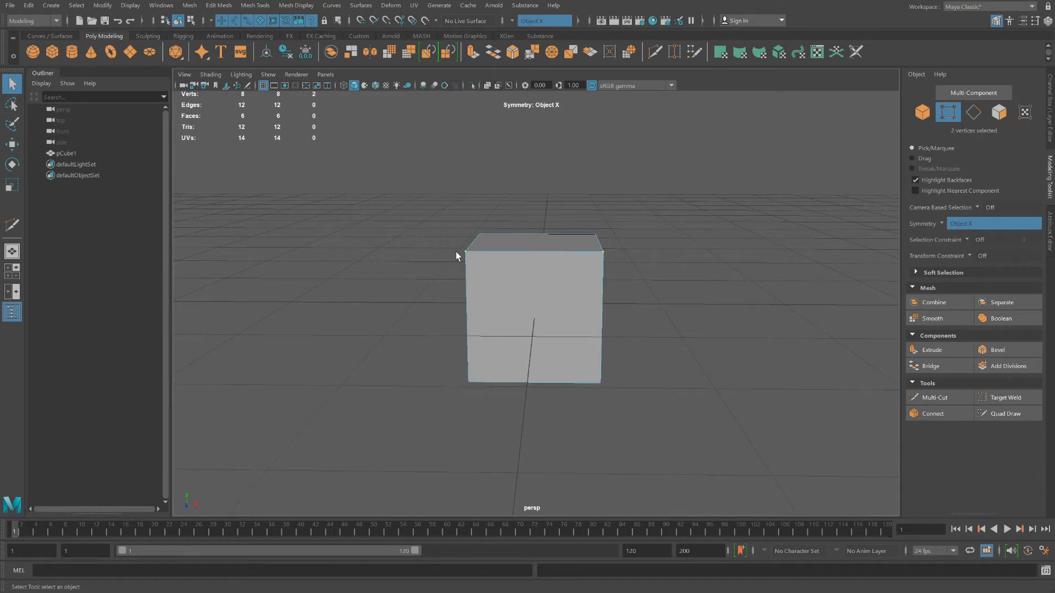
pyautogui.press('w')
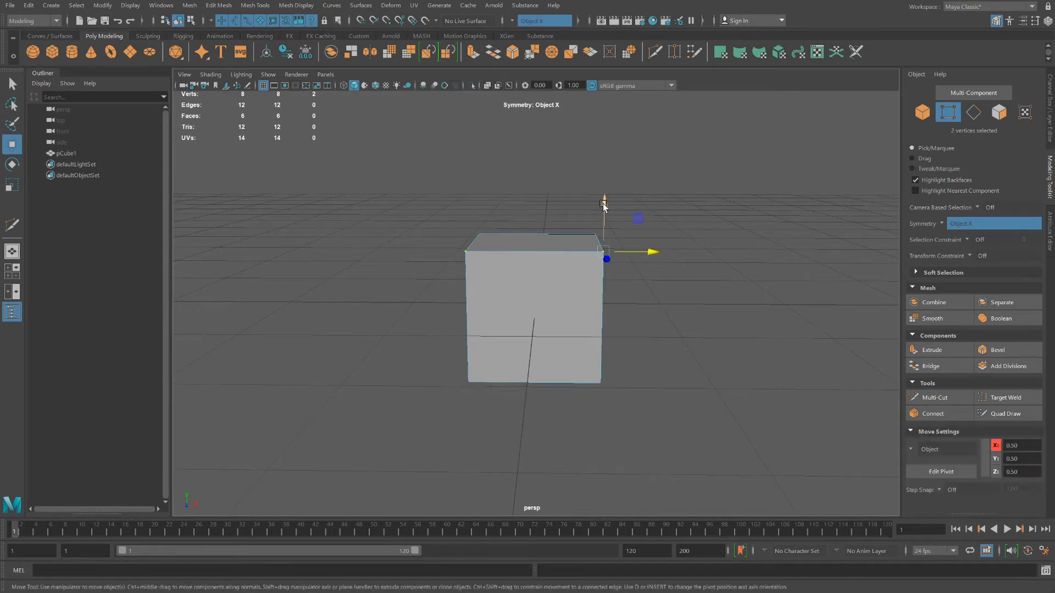
pyautogui.moveTo(604, 205)
pyautogui.mouseDown()
pyautogui.moveTo(602, 179)
pyautogui.moveTo(603, 210)
pyautogui.moveTo(603, 182)
pyautogui.moveTo(604, 200)
pyautogui.mouseUp()
pyautogui.hotkey('ctrl', 'z')
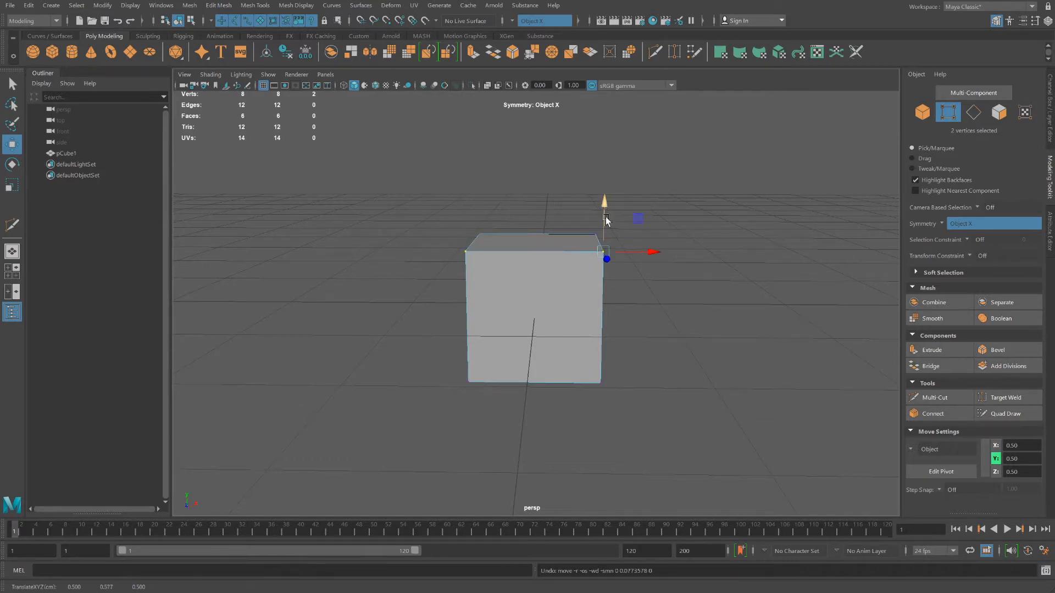
# Step: Turn symmetry off and insert a vertical edge loop through the middle of the cube with Multi-Cut
pyautogui.hotkey('ctrl', 'shift', 'x')
pyautogui.keyDown('alt'); pyautogui.moveTo(658, 352); pyautogui.dragTo(648, 388); pyautogui.keyUp('alt')
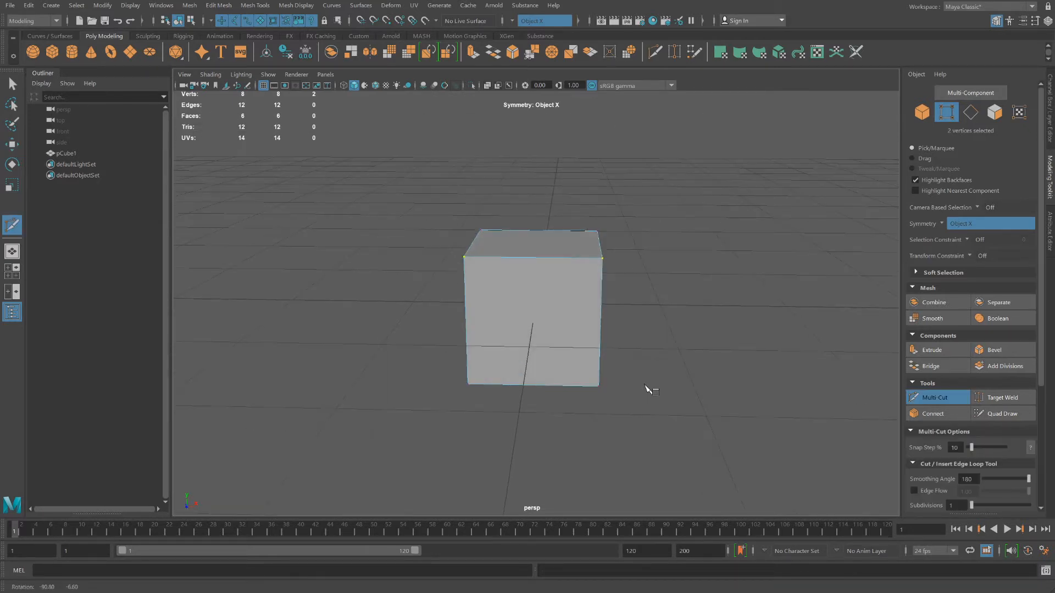
pyautogui.click(941, 222)
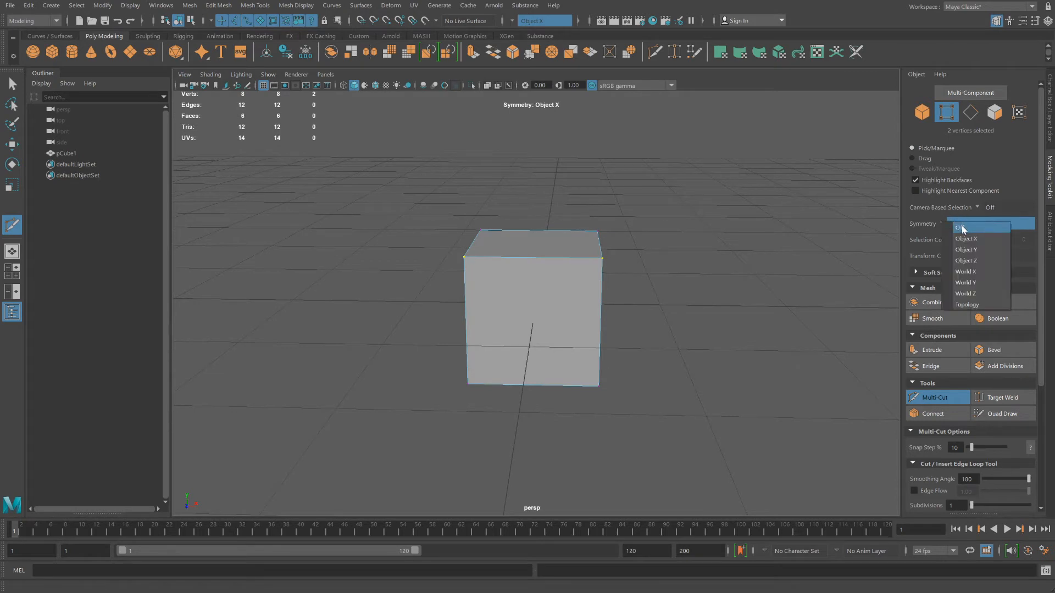
pyautogui.click(963, 226)
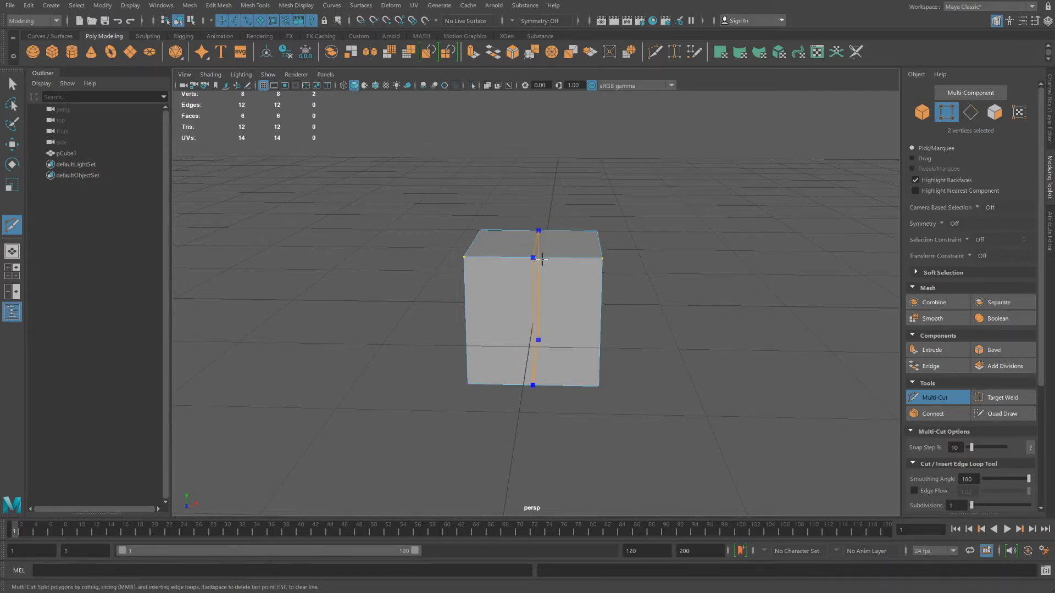
pyautogui.keyDown('ctrl'); pyautogui.keyDown('shift'); pyautogui.click(542, 259); pyautogui.keyUp('shift'); pyautogui.keyUp('ctrl')
pyautogui.moveTo(759, 399)
pyautogui.keyDown('alt'); pyautogui.mouseDown()
pyautogui.moveTo(695, 440)
pyautogui.moveTo(530, 364)
pyautogui.moveTo(553, 328)
pyautogui.moveTo(654, 381)
pyautogui.moveTo(742, 399)
pyautogui.mouseUp(); pyautogui.keyUp('alt')
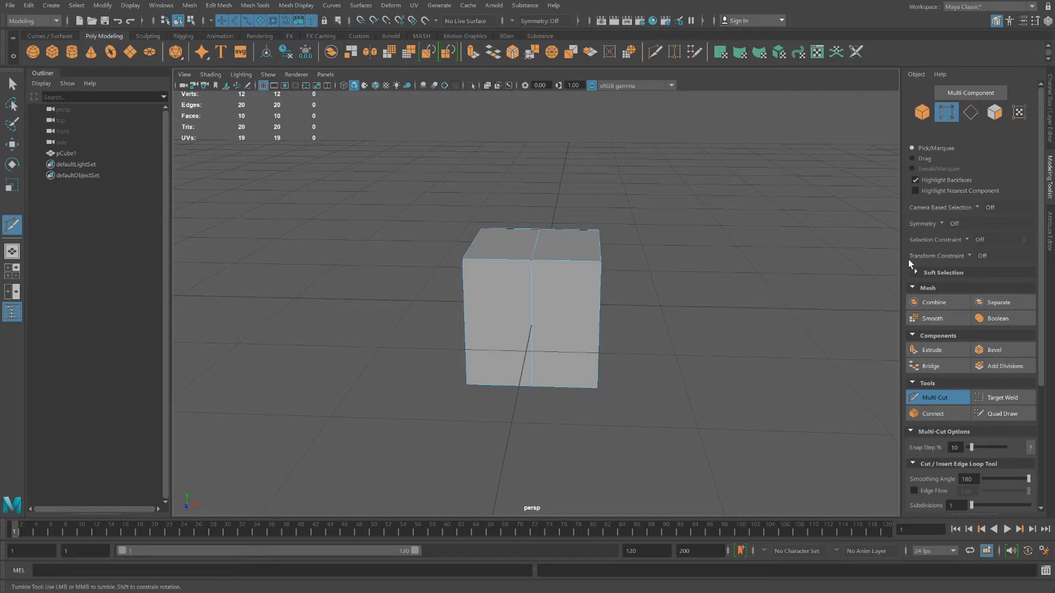
# Step: Set the symmetry to Object X and switch to the Move tool
pyautogui.click(942, 221)
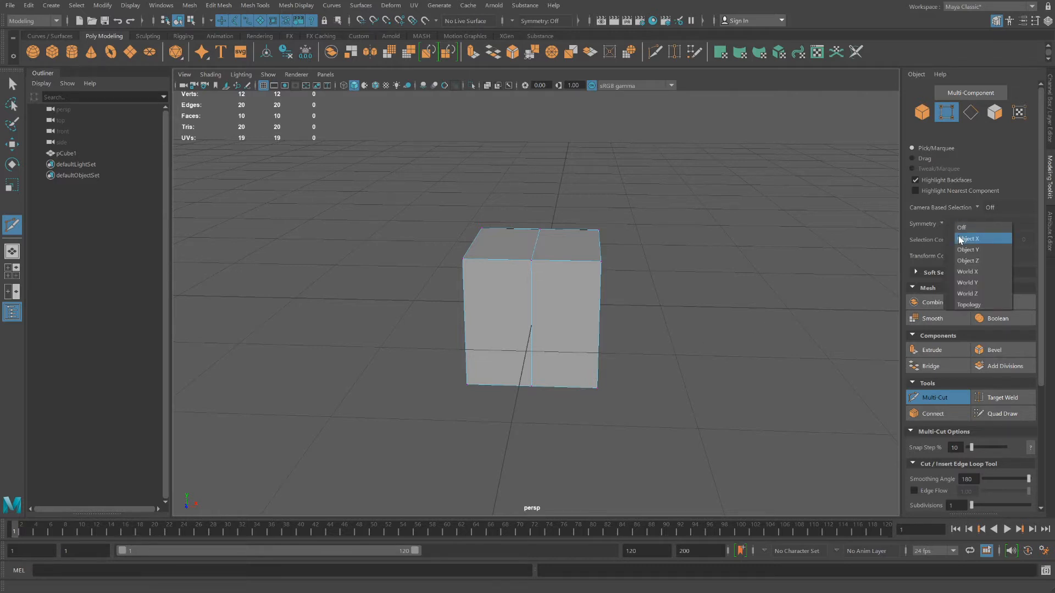
pyautogui.click(960, 239)
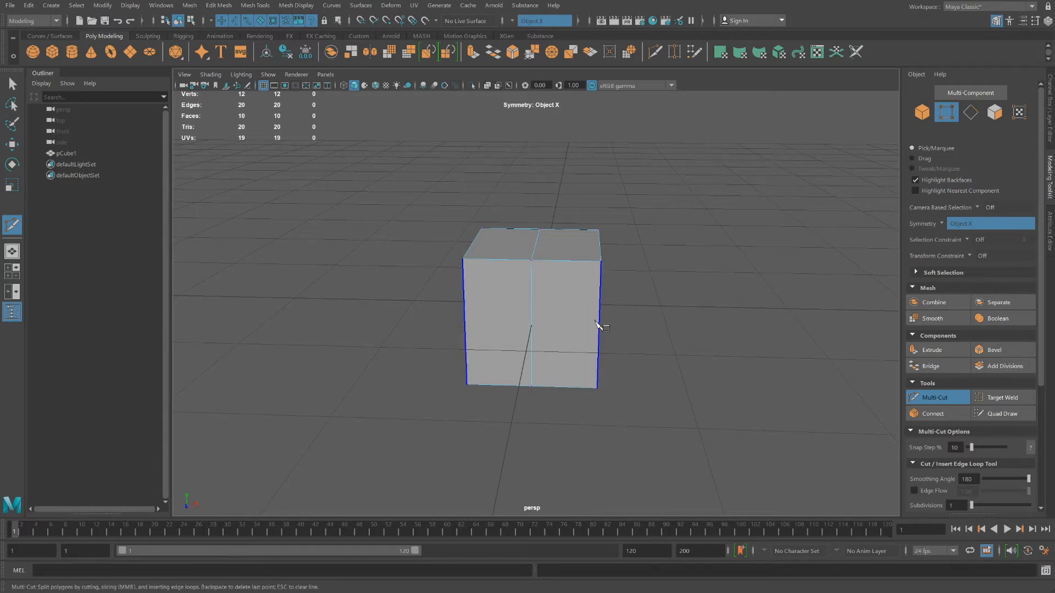
pyautogui.press('w')
pyautogui.keyDown('alt'); pyautogui.moveTo(655, 334); pyautogui.dragTo(634, 333); pyautogui.keyUp('alt')
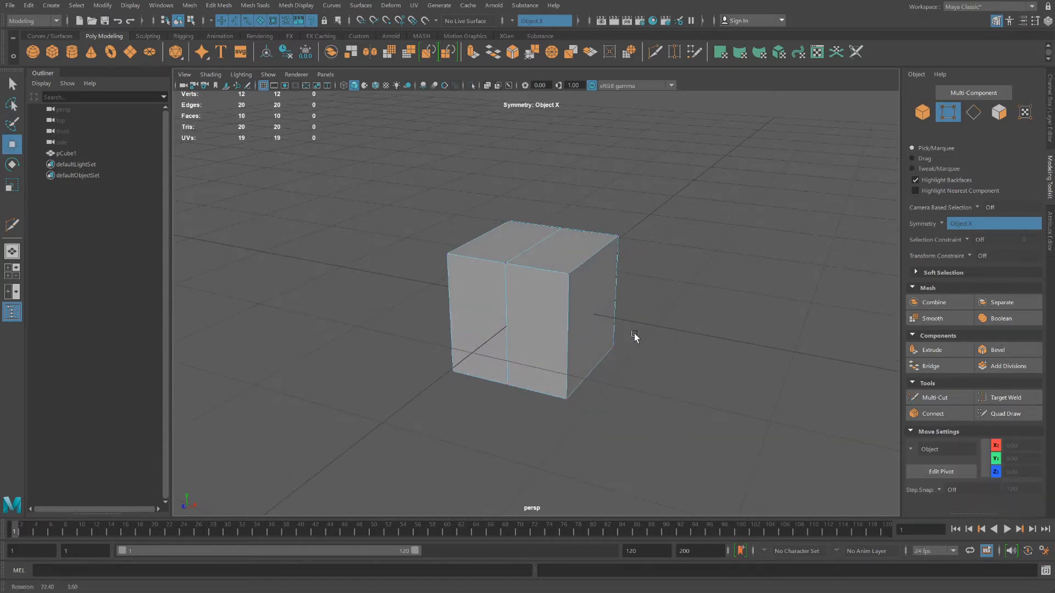
# Step: Extrude the cube's mirrored side faces outward, and extrude the top faces of the new outer blocks upward
pyautogui.moveTo(589, 311); pyautogui.dragTo(592, 328, button='right')
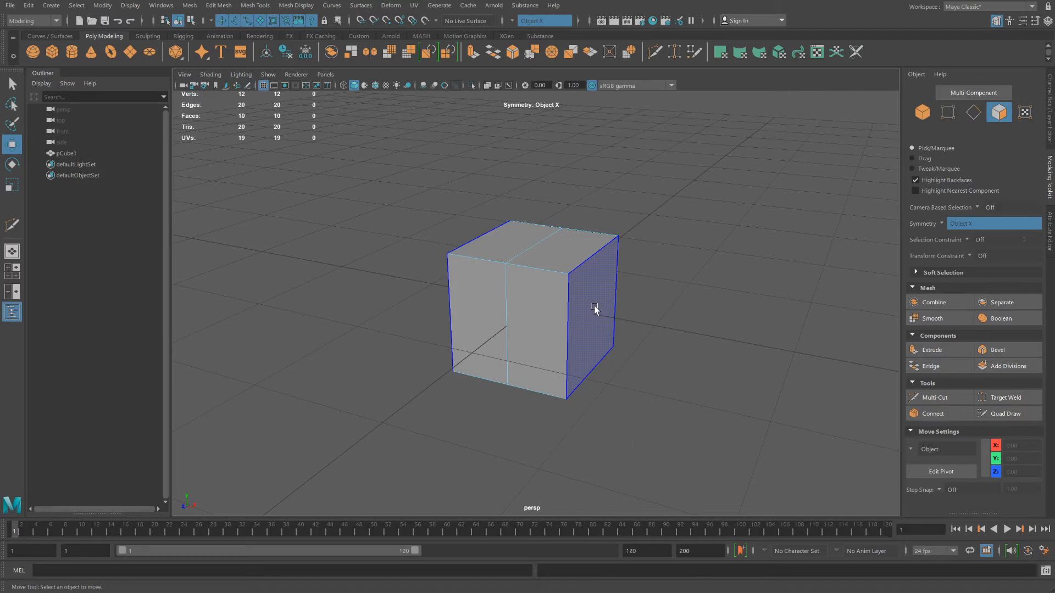
pyautogui.click(597, 309)
pyautogui.keyDown('shift'); pyautogui.moveTo(637, 324); pyautogui.dragTo(676, 331); pyautogui.keyUp('shift')
pyautogui.click(614, 265)
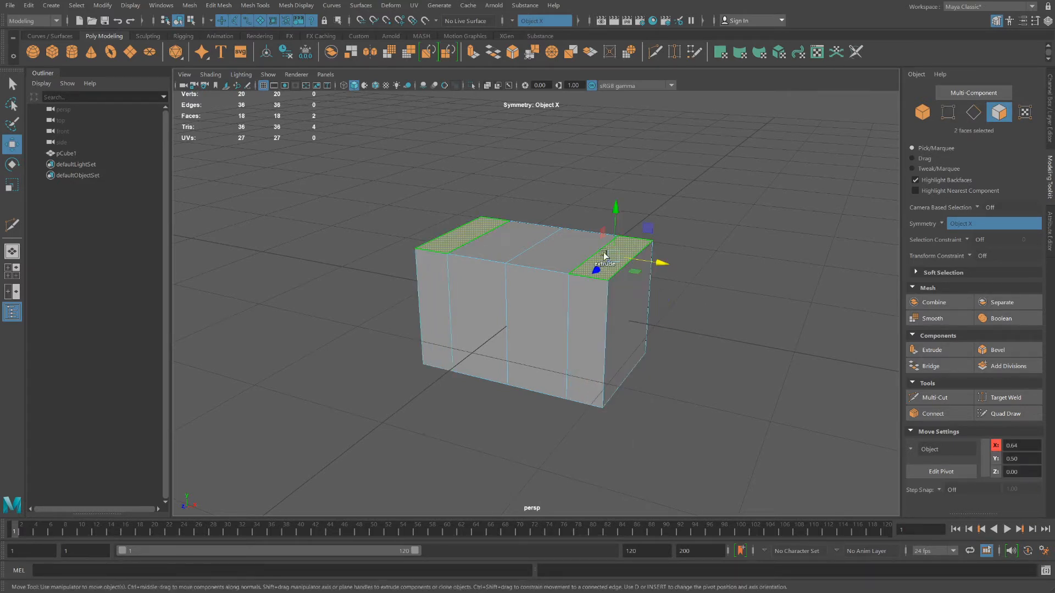
pyautogui.keyDown('shift'); pyautogui.moveTo(615, 220); pyautogui.dragTo(618, 144); pyautogui.keyUp('shift')
# Step: Extrude the mirrored front, back and side faces of the outer blocks outward, taking the side faces to about 1.23 in X
pyautogui.click(585, 312)
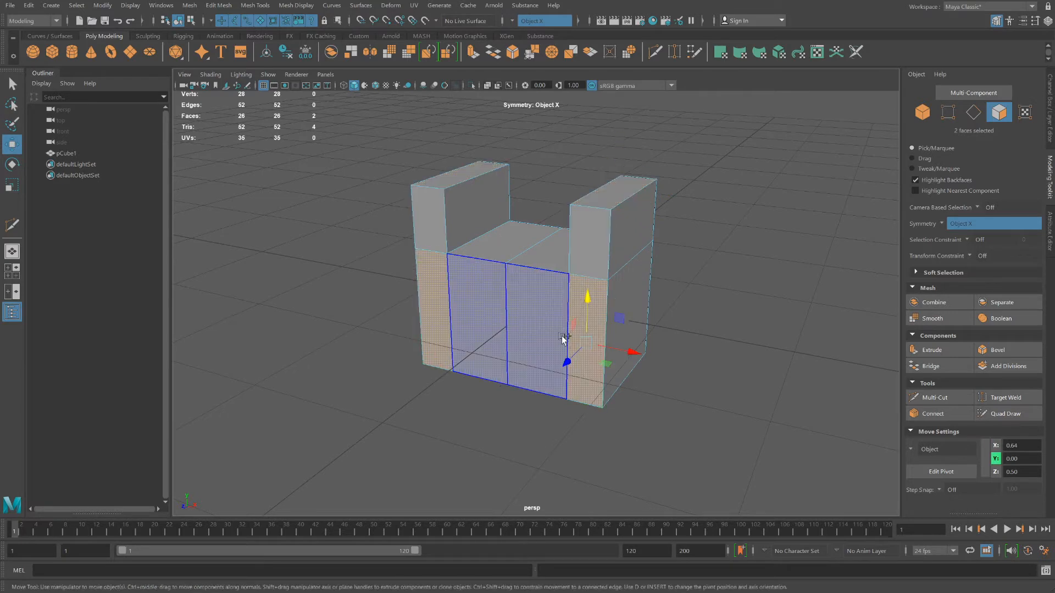
pyautogui.keyDown('shift'); pyautogui.moveTo(565, 364); pyautogui.dragTo(493, 430); pyautogui.keyUp('shift')
pyautogui.keyDown('alt'); pyautogui.moveTo(688, 379); pyautogui.dragTo(572, 387); pyautogui.keyUp('alt')
pyautogui.click(554, 363)
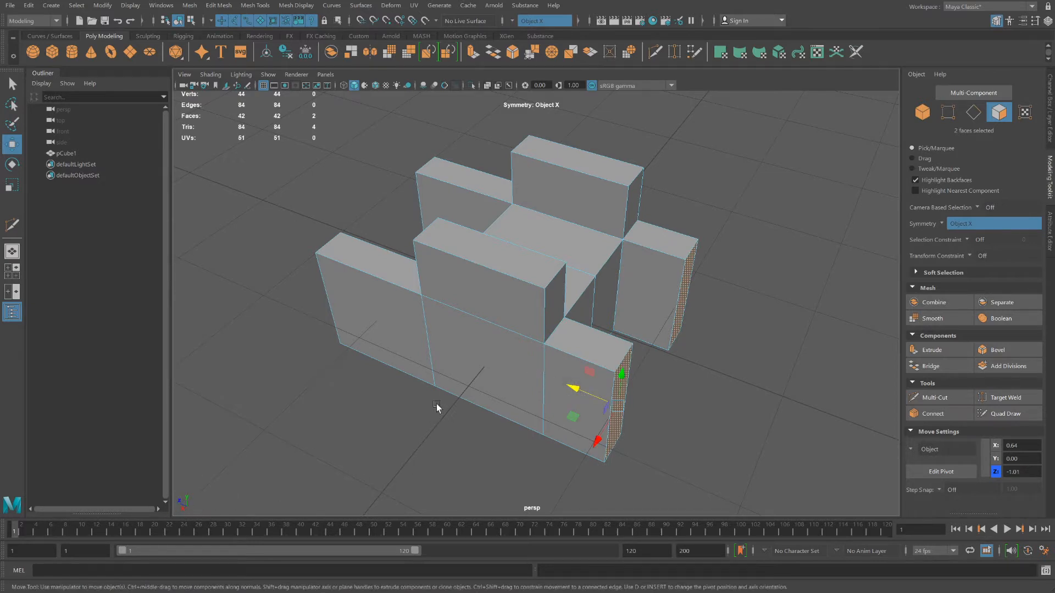
pyautogui.keyDown('shift'); pyautogui.moveTo(653, 380); pyautogui.dragTo(696, 423); pyautogui.keyUp('shift')
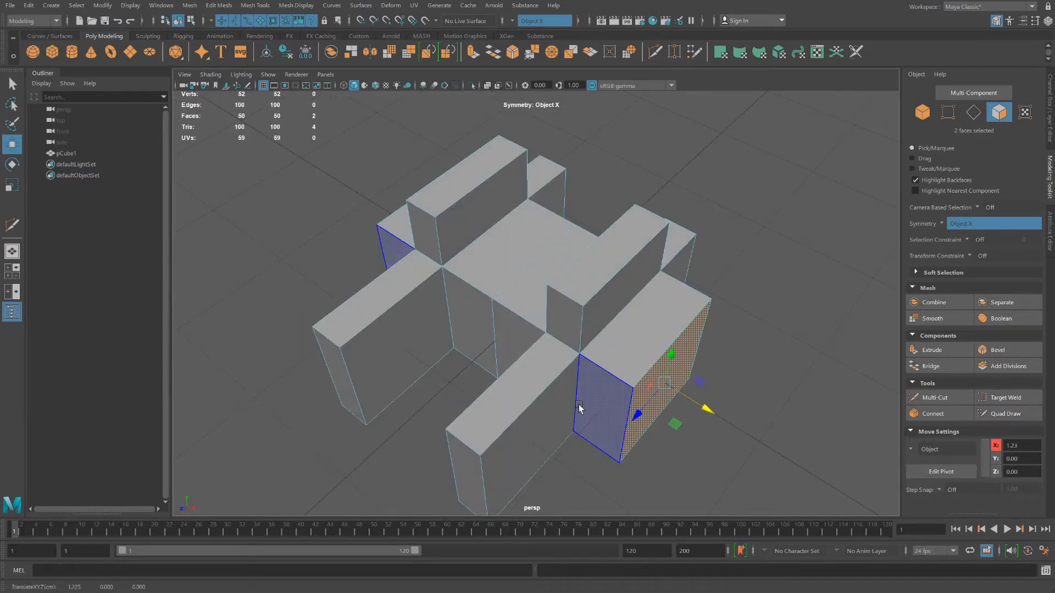
pyautogui.moveTo(576, 405)
pyautogui.keyDown('alt'); pyautogui.mouseDown()
pyautogui.moveTo(567, 395)
pyautogui.moveTo(617, 384)
pyautogui.moveTo(579, 381)
pyautogui.moveTo(566, 406)
pyautogui.moveTo(608, 419)
pyautogui.moveTo(626, 405)
pyautogui.moveTo(584, 401)
pyautogui.mouseUp(); pyautogui.keyUp('alt')
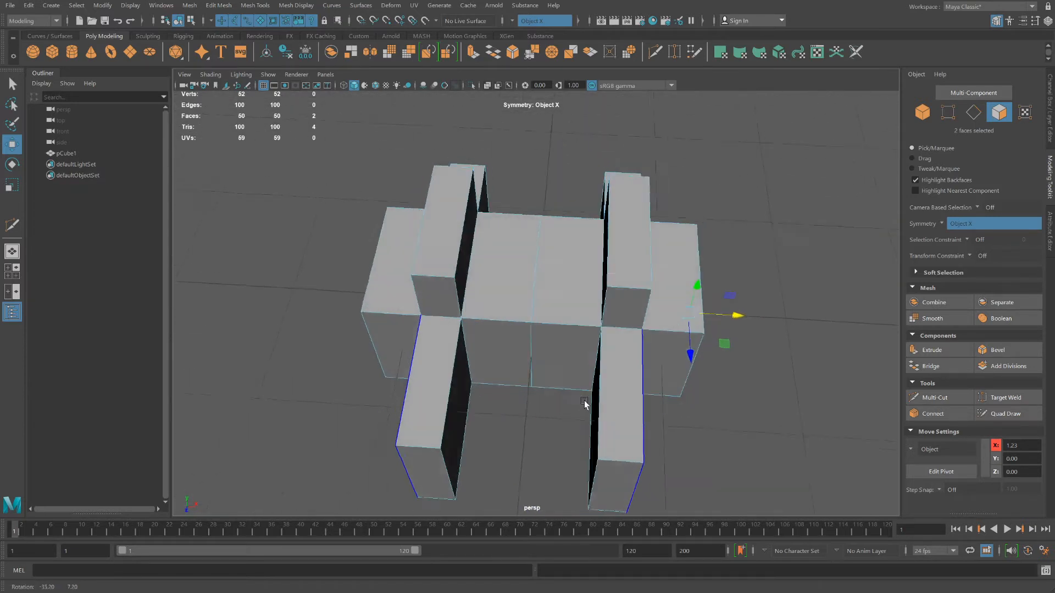
# Step: Return to object mode and rotate the whole object about -16 degrees around its Y axis
pyautogui.moveTo(577, 322); pyautogui.dragTo(628, 301, button='right')
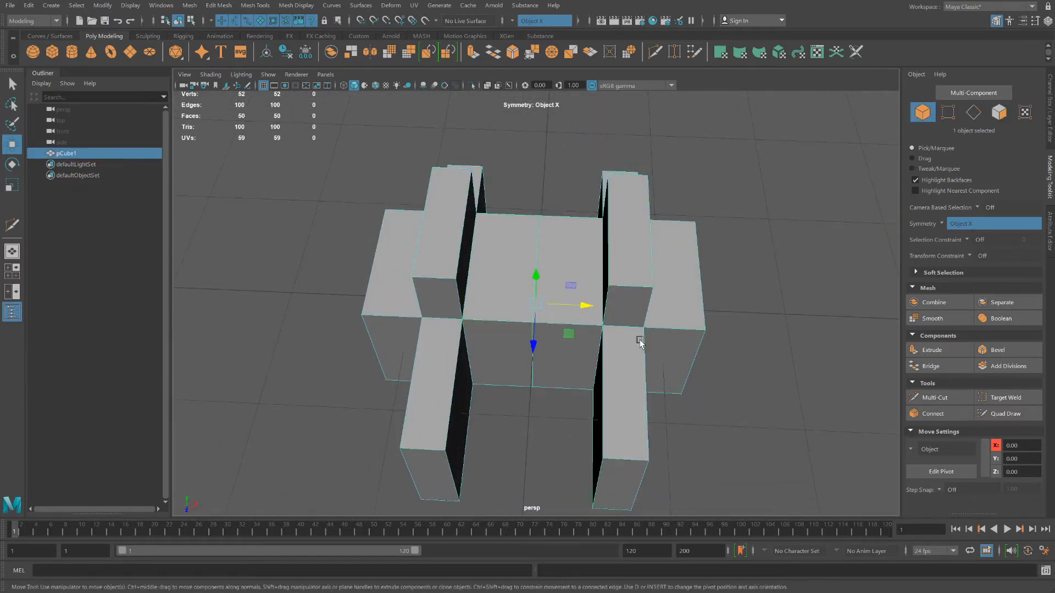
pyautogui.click(12, 165)
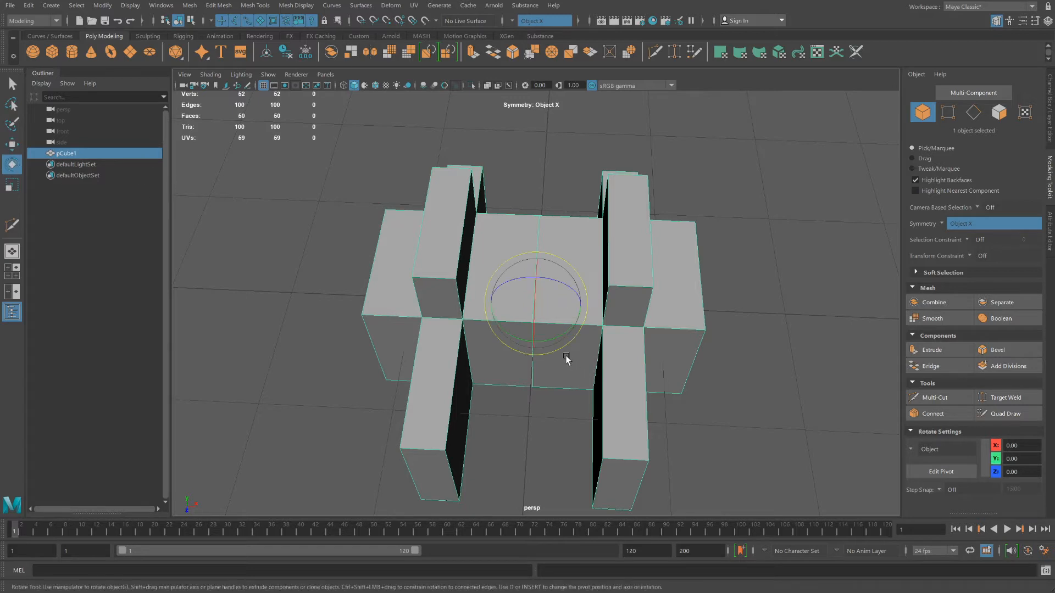
pyautogui.moveTo(546, 344); pyautogui.dragTo(530, 341)
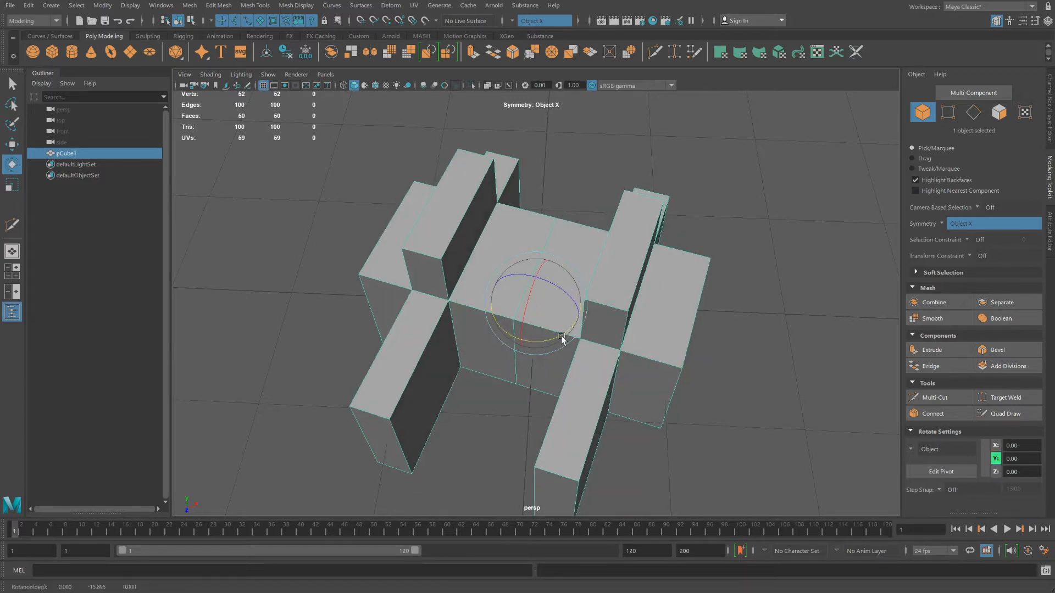
pyautogui.moveTo(611, 339); pyautogui.dragTo(659, 291, button='right')
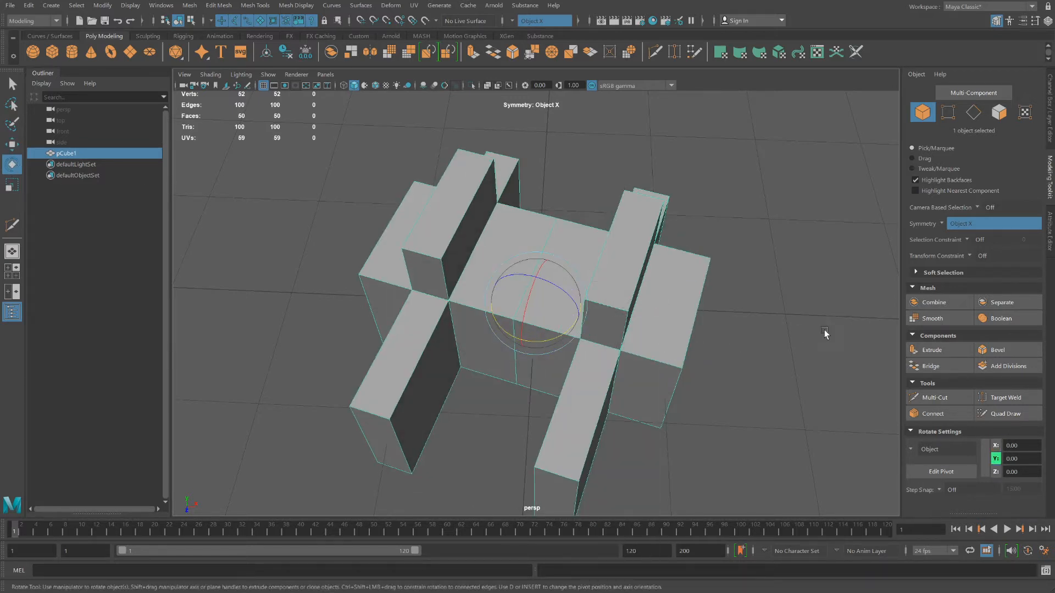
# Step: Set the symmetry to Topology, using the vertical centre edge on the object's front as the symmetry edge
pyautogui.click(943, 224)
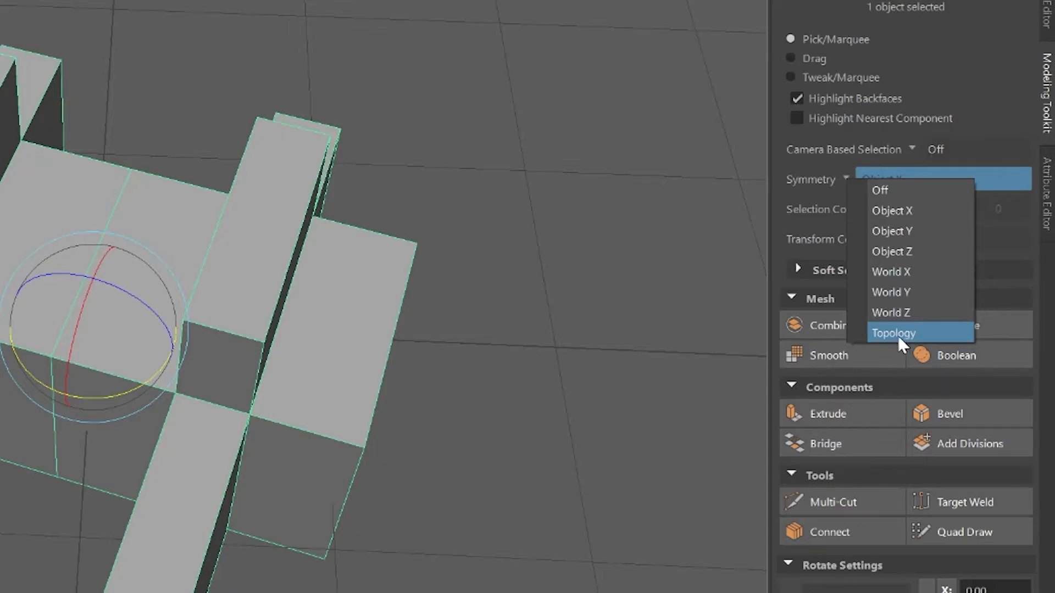
pyautogui.click(897, 333)
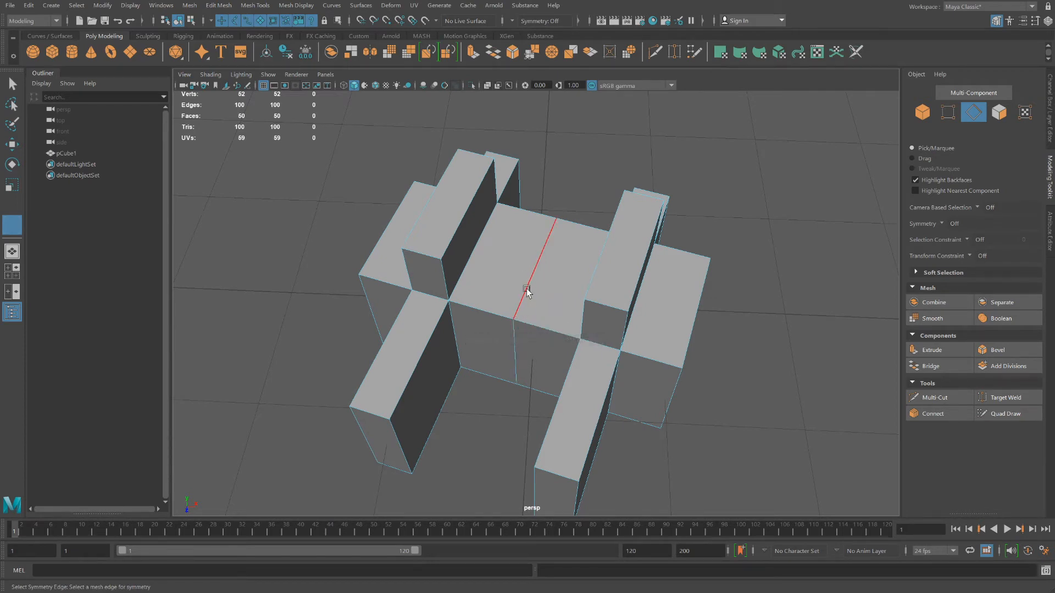
pyautogui.click(514, 332)
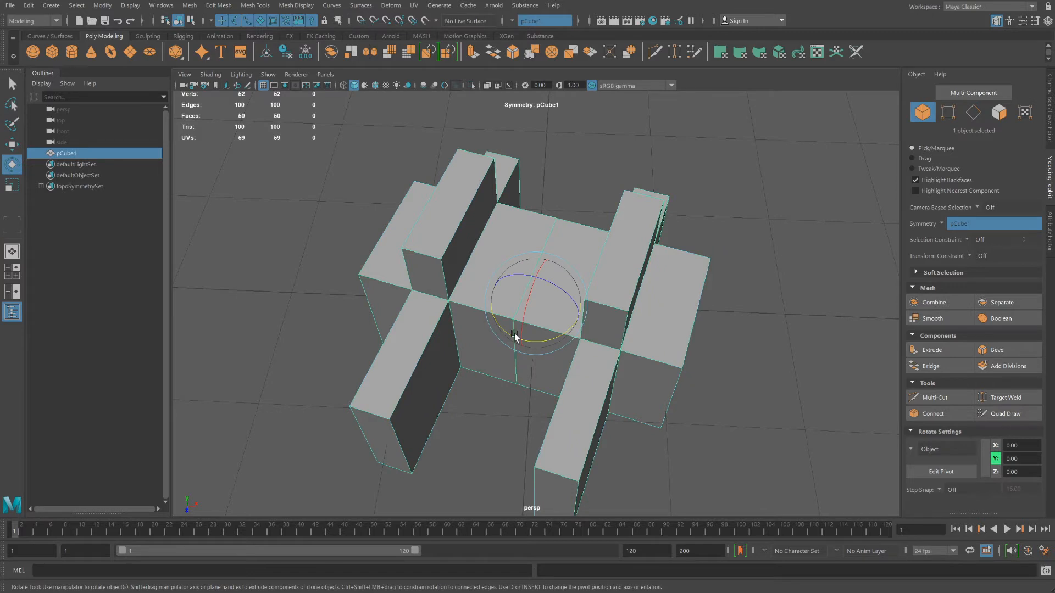
# Step: Move the upper front corner vertices of the outer side blocks symmetrically outward to about 1.61 in X
pyautogui.moveTo(683, 307); pyautogui.dragTo(634, 307, button='right')
pyautogui.click(682, 366)
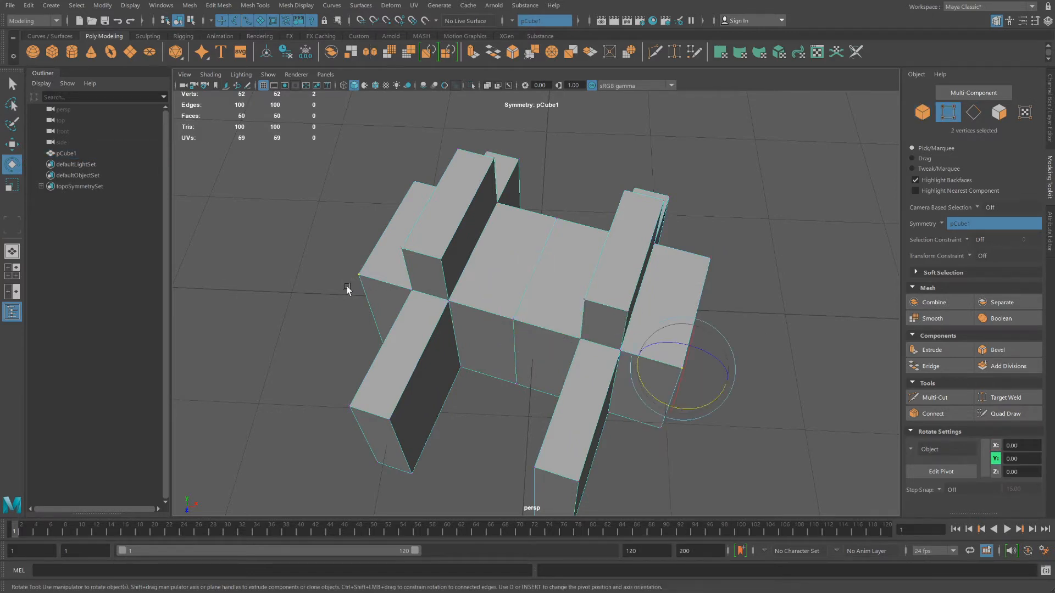
pyautogui.click(12, 144)
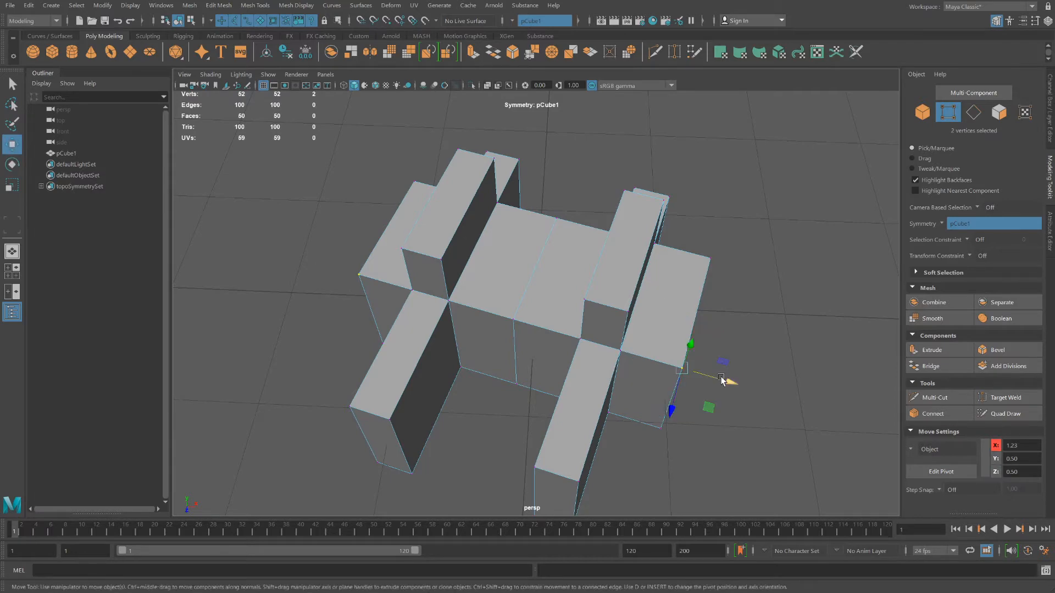
pyautogui.moveTo(722, 379); pyautogui.dragTo(813, 343)
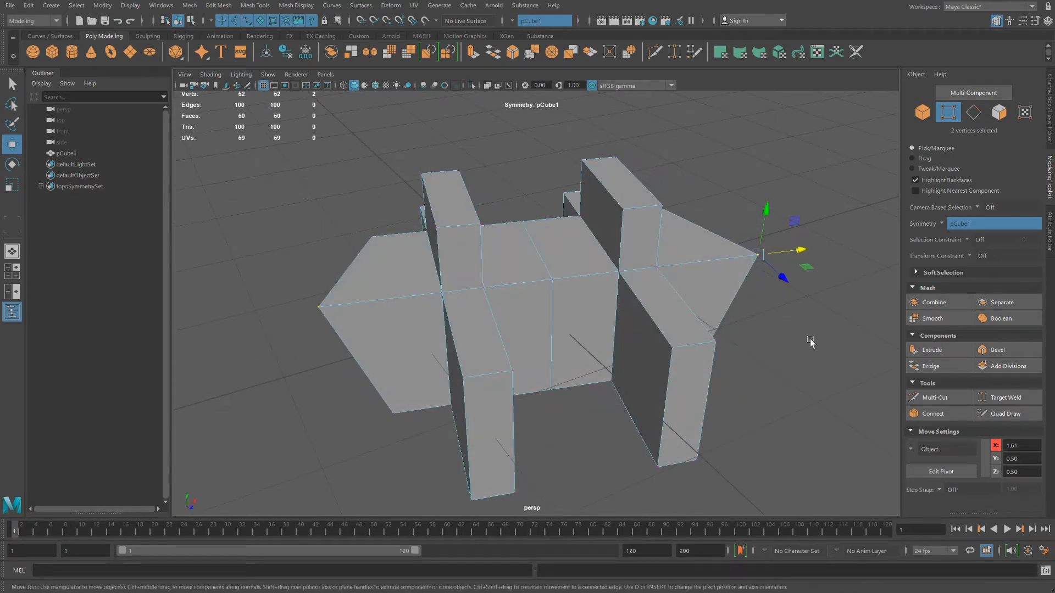
# Step: Turn symmetry off and extrude the top face of one upright block upward
pyautogui.click(944, 223)
pyautogui.click(968, 229)
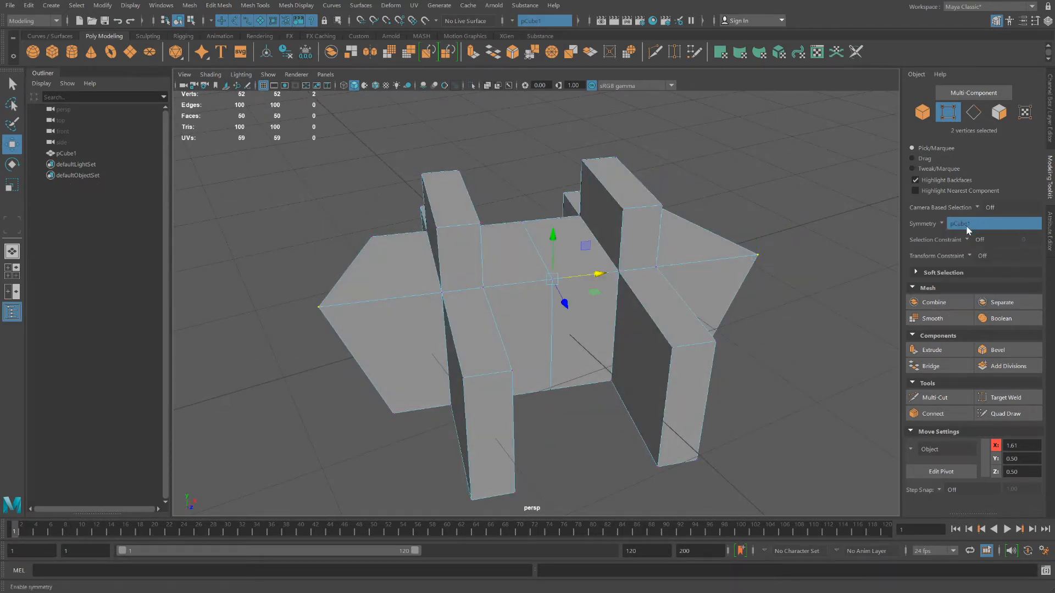
pyautogui.keyDown('alt'); pyautogui.moveTo(559, 255); pyautogui.dragTo(699, 252); pyautogui.keyUp('alt')
pyautogui.moveTo(699, 252); pyautogui.dragTo(691, 275, button='right')
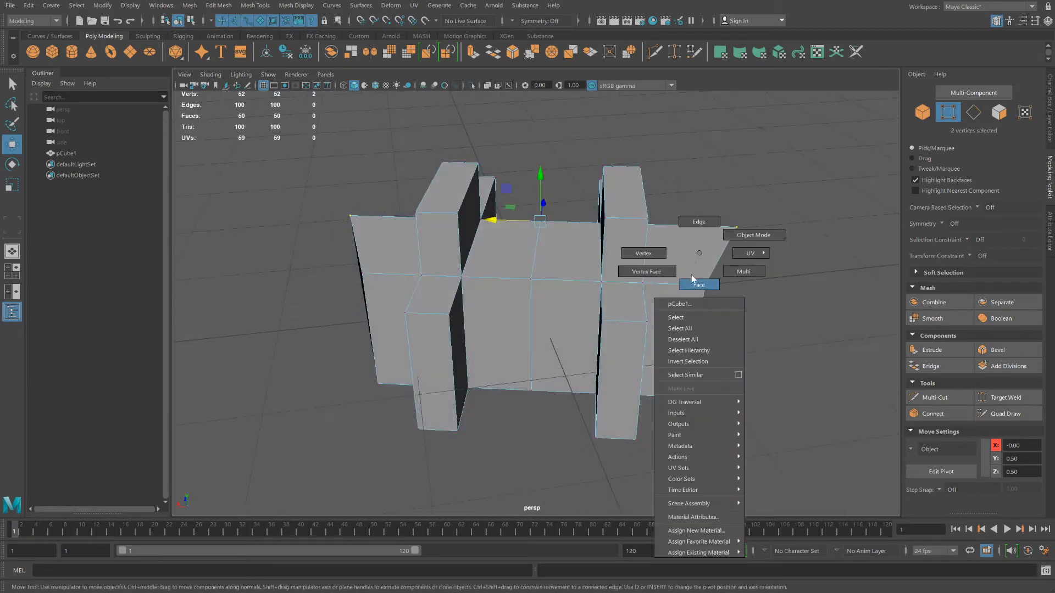
pyautogui.click(624, 190)
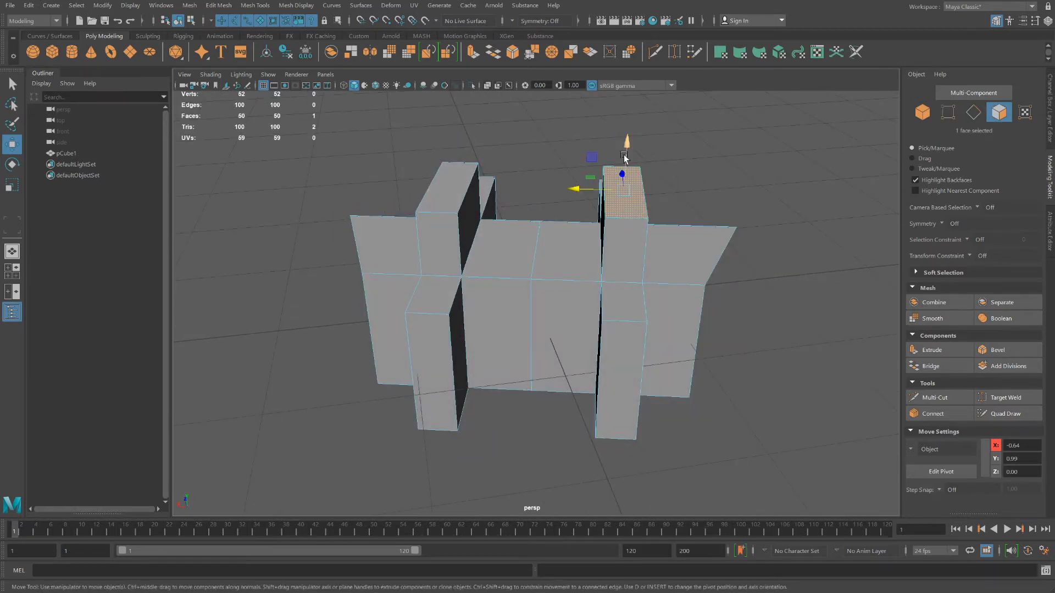
pyautogui.keyDown('shift'); pyautogui.moveTo(624, 158); pyautogui.dragTo(625, 97); pyautogui.keyUp('shift')
# Step: Extrude the raised block's outer side face outward to about -1.58 in X, return to object mode and clear the selection
pyautogui.keyDown('alt'); pyautogui.moveTo(678, 165); pyautogui.dragTo(730, 203); pyautogui.keyUp('alt')
pyautogui.click(639, 178)
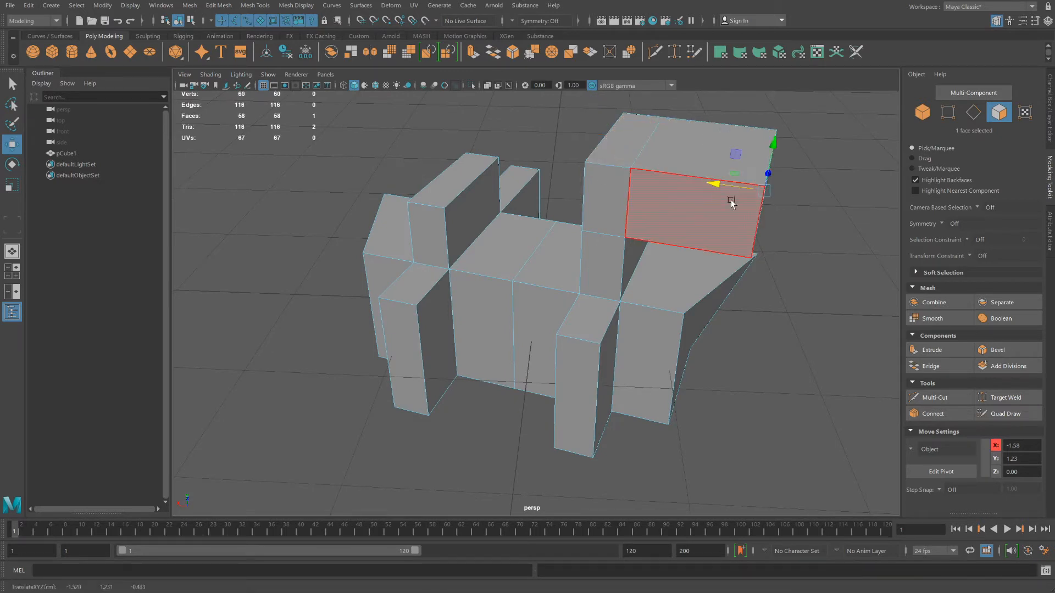
pyautogui.moveTo(779, 179); pyautogui.dragTo(791, 168, button='right')
pyautogui.click(813, 225)
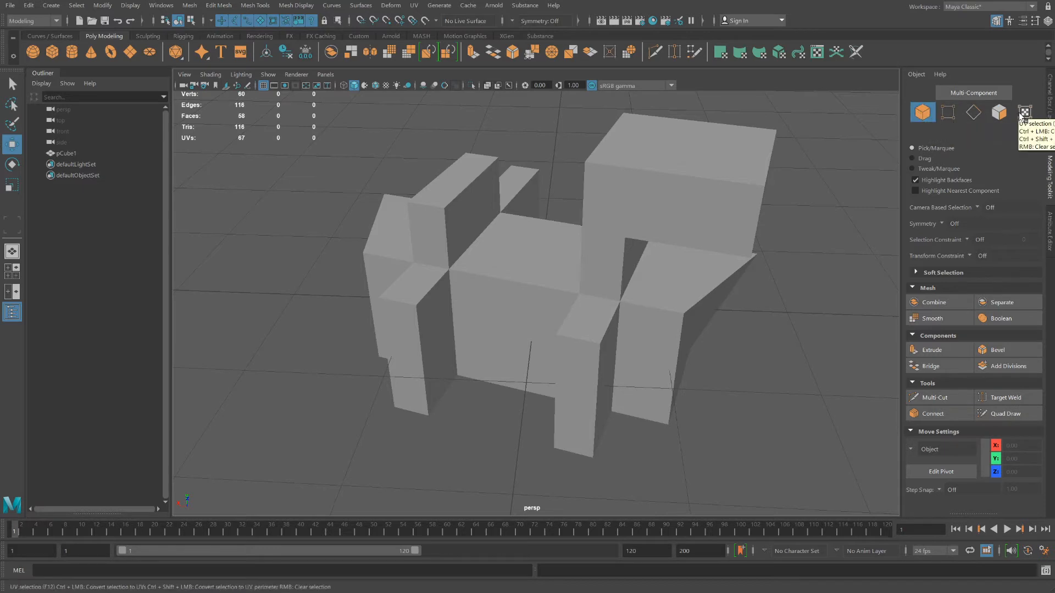
# Step: Expand the soft selection settings and enable Soft Select with the Volume falloff
pyautogui.click(915, 272)
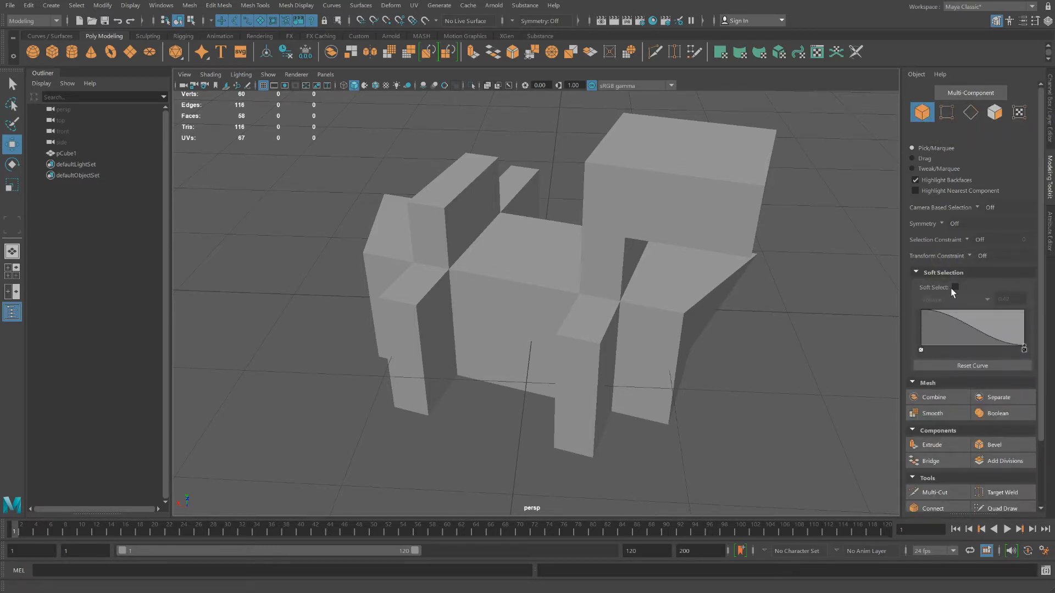
pyautogui.press('b')
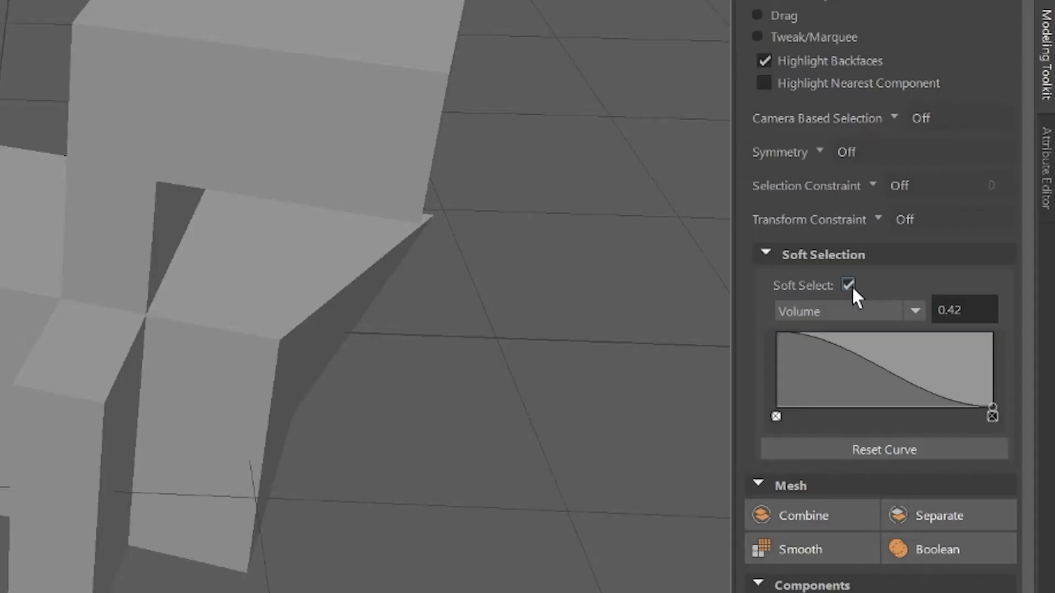
pyautogui.click(852, 287)
pyautogui.click(852, 288)
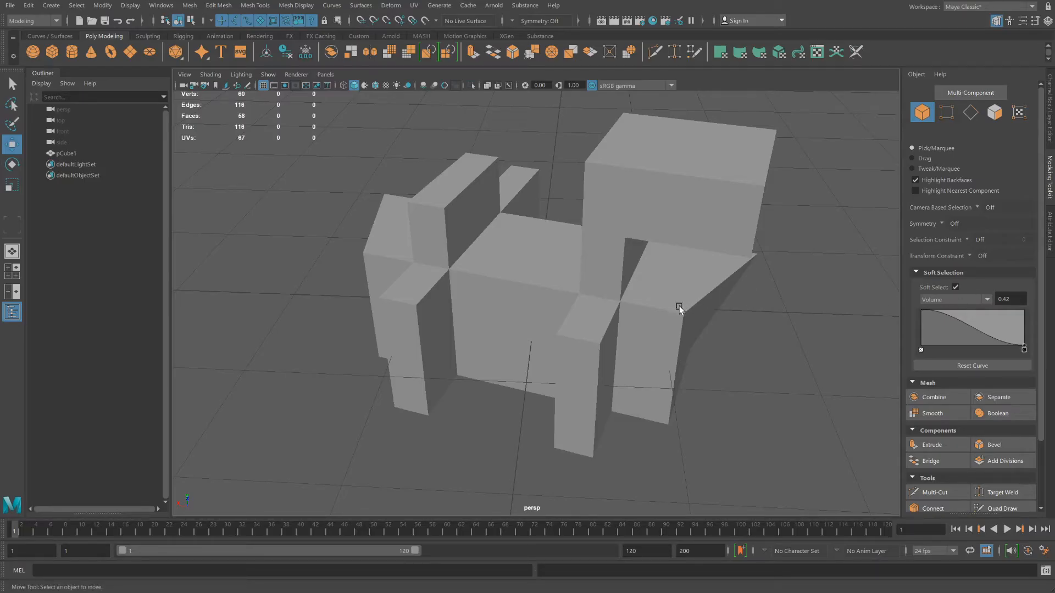
# Step: Switch the cube to vertex mode and select the upper front corner vertex of the flared side block
pyautogui.click(679, 303)
pyautogui.moveTo(680, 311); pyautogui.dragTo(624, 307, button='right')
pyautogui.click(683, 314)
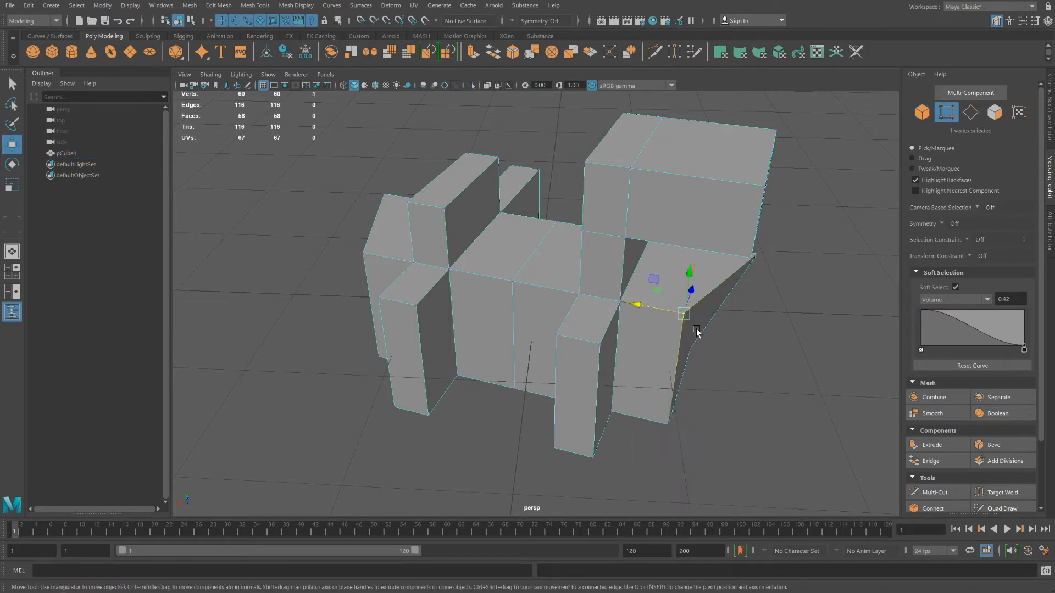
# Step: Try larger and smaller soft selection falloff radii around the selected vertex, finishing at about 0.62
pyautogui.press('b')
pyautogui.moveTo(688, 321); pyautogui.dragTo(735, 329)
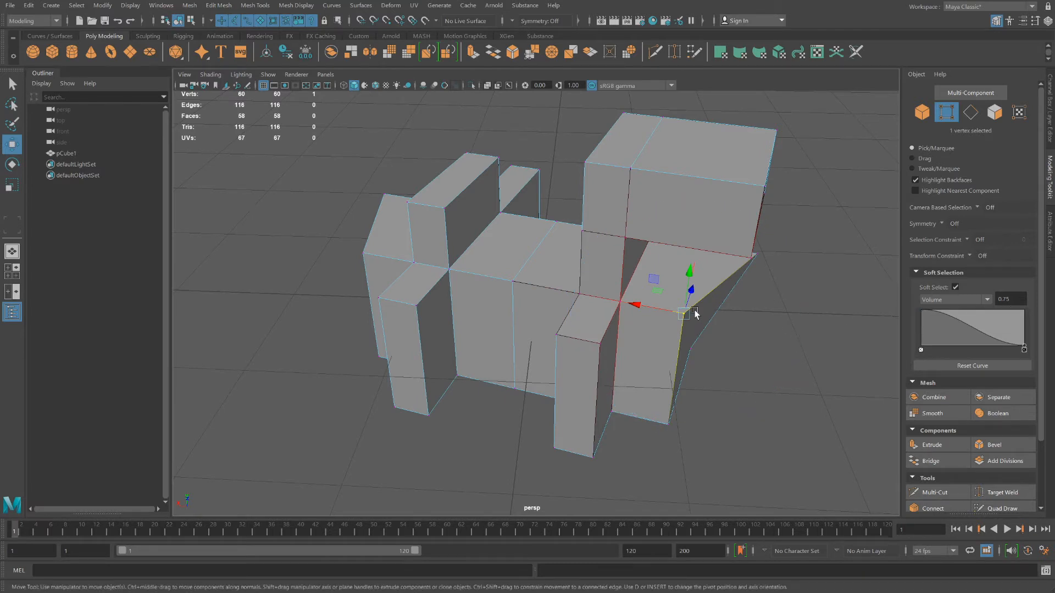
pyautogui.press('b')
pyautogui.moveTo(666, 311); pyautogui.dragTo(604, 324)
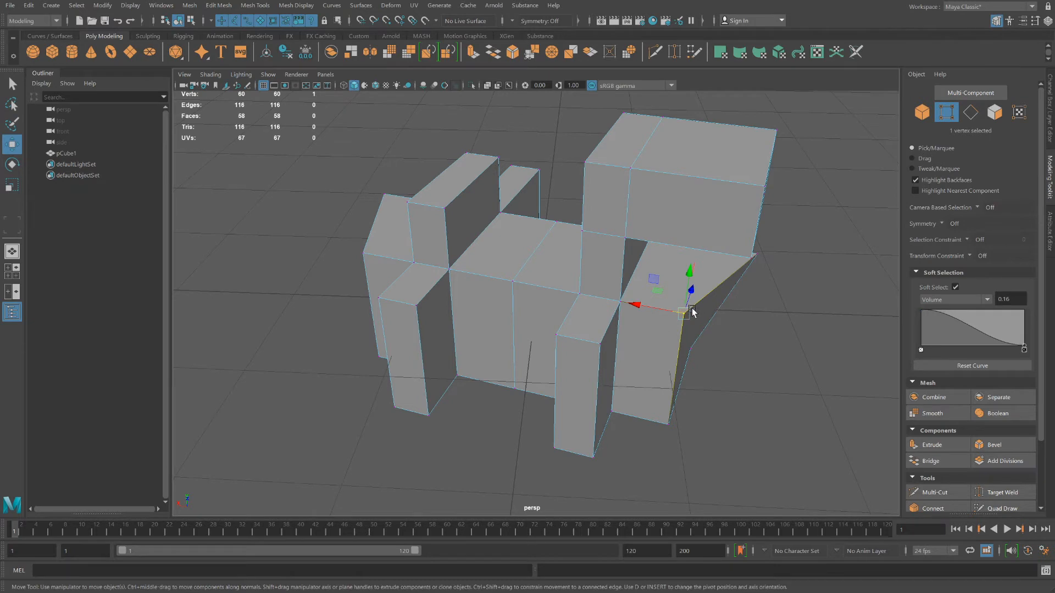
pyautogui.press('b')
pyautogui.moveTo(692, 308)
pyautogui.mouseDown()
pyautogui.moveTo(765, 306)
pyautogui.moveTo(709, 308)
pyautogui.mouseUp()
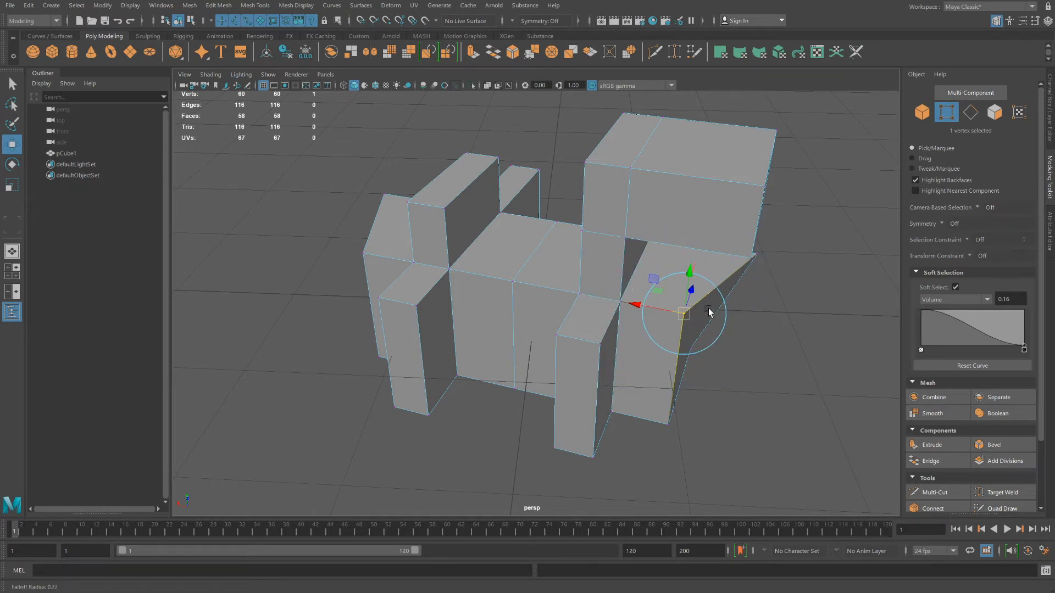
pyautogui.press('b')
pyautogui.moveTo(687, 311); pyautogui.dragTo(741, 312)
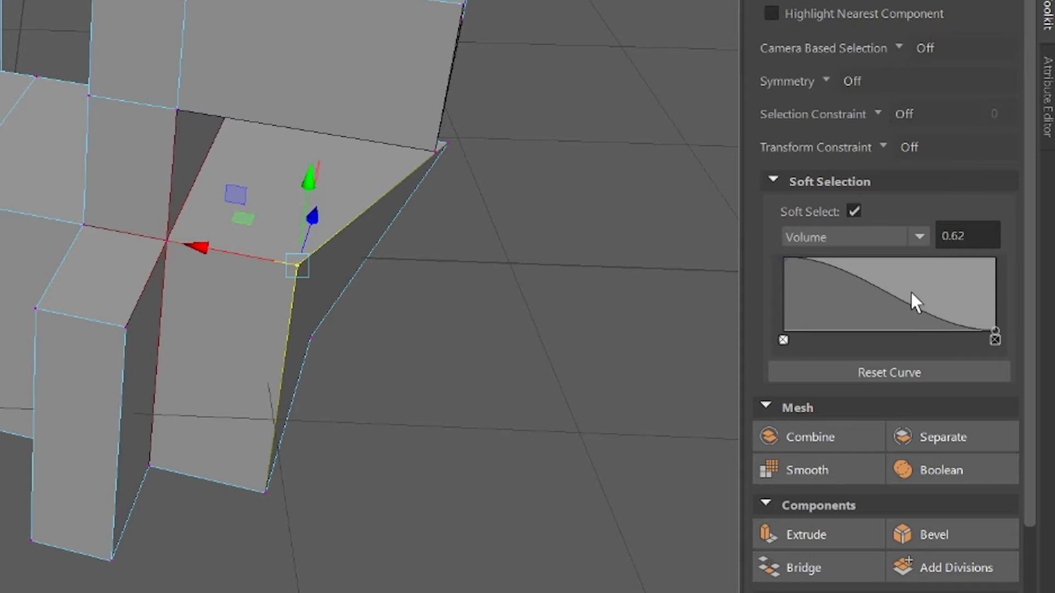
# Step: Add and remove a middle control point on the soft selection falloff curve, and delete the curve's starting point
pyautogui.click(884, 293)
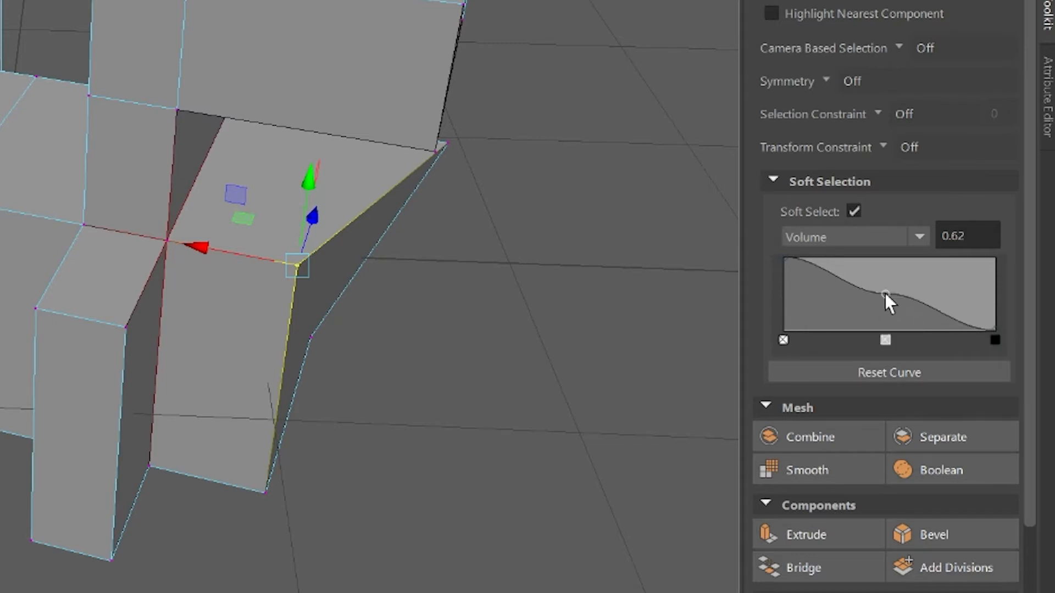
pyautogui.click(885, 339)
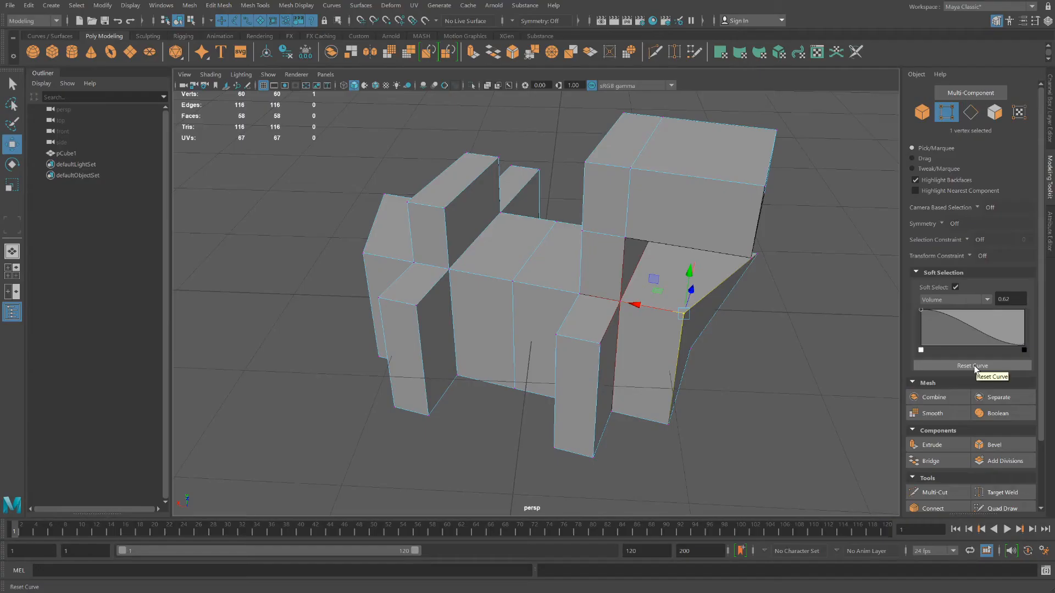
pyautogui.click(921, 351)
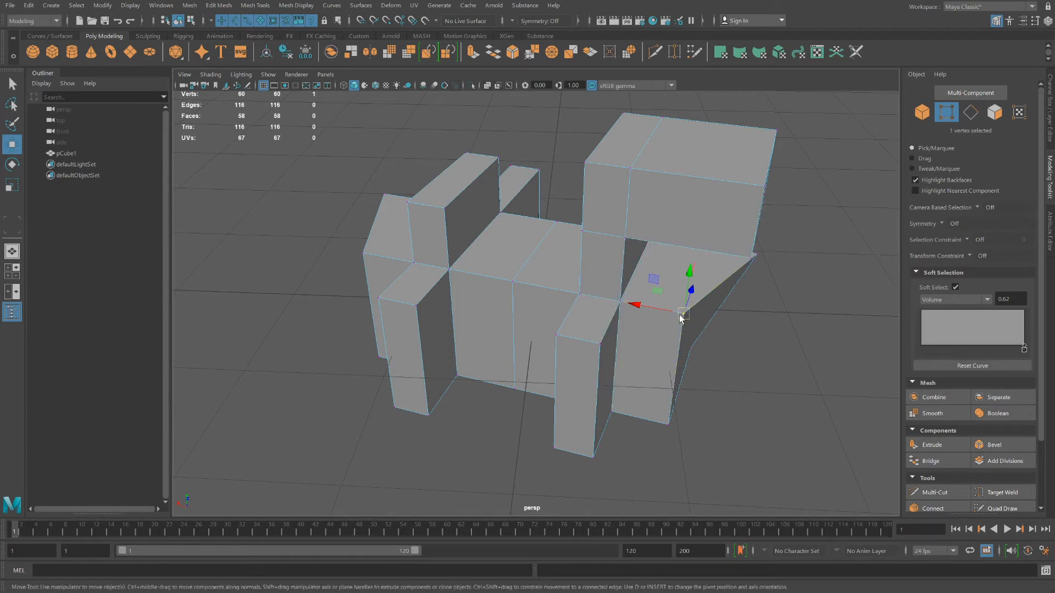
# Step: Enlarge the falloff radius around the selected vertex to about 1.20 and reset the falloff curve
pyautogui.press('b')
pyautogui.moveTo(680, 315); pyautogui.dragTo(766, 315)
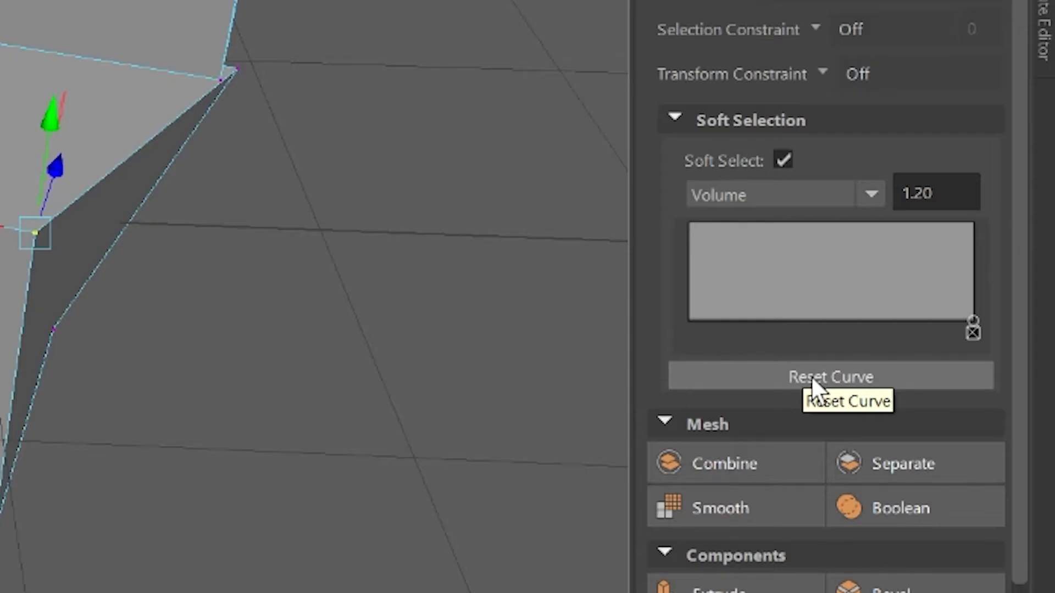
pyautogui.click(967, 369)
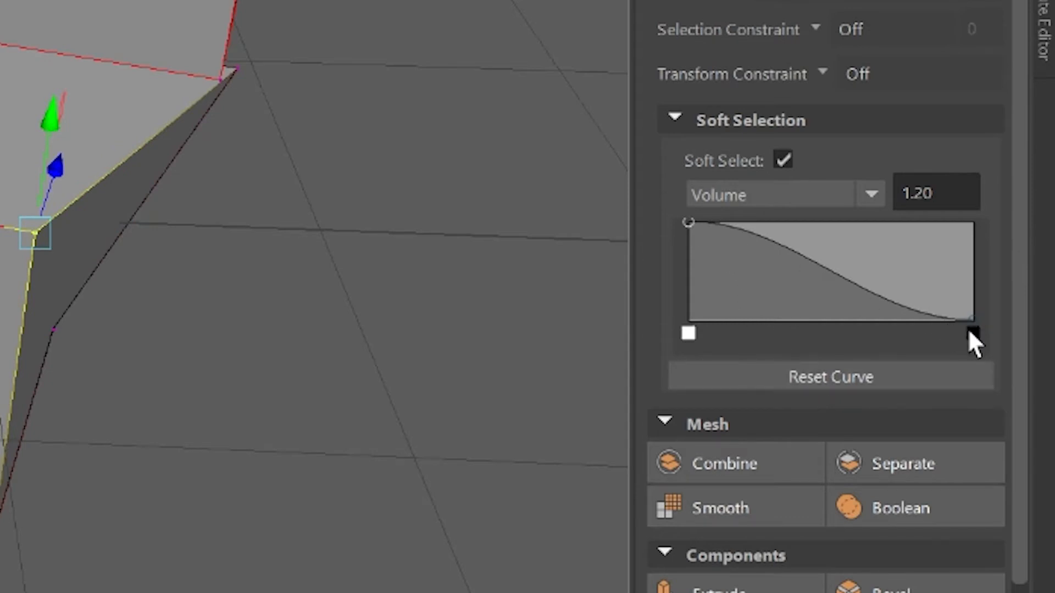
# Step: Undo the last falloff curve change and delete the whole cube model in object mode
pyautogui.hotkey('ctrl', 'z')
pyautogui.rightClick(573, 250)
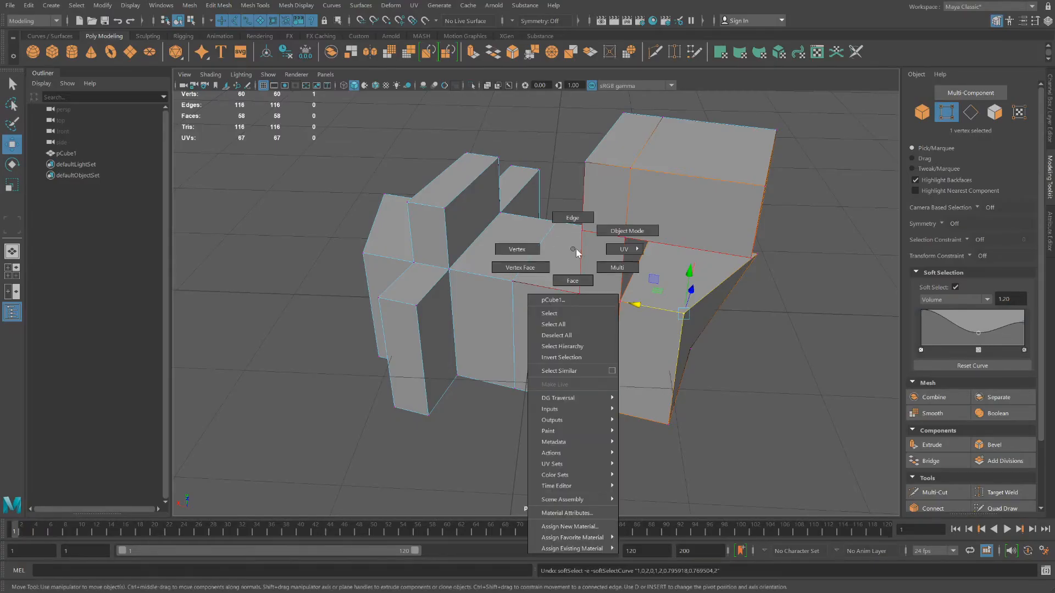
pyautogui.moveTo(576, 249); pyautogui.dragTo(597, 239, button='right')
pyautogui.press('Delete')
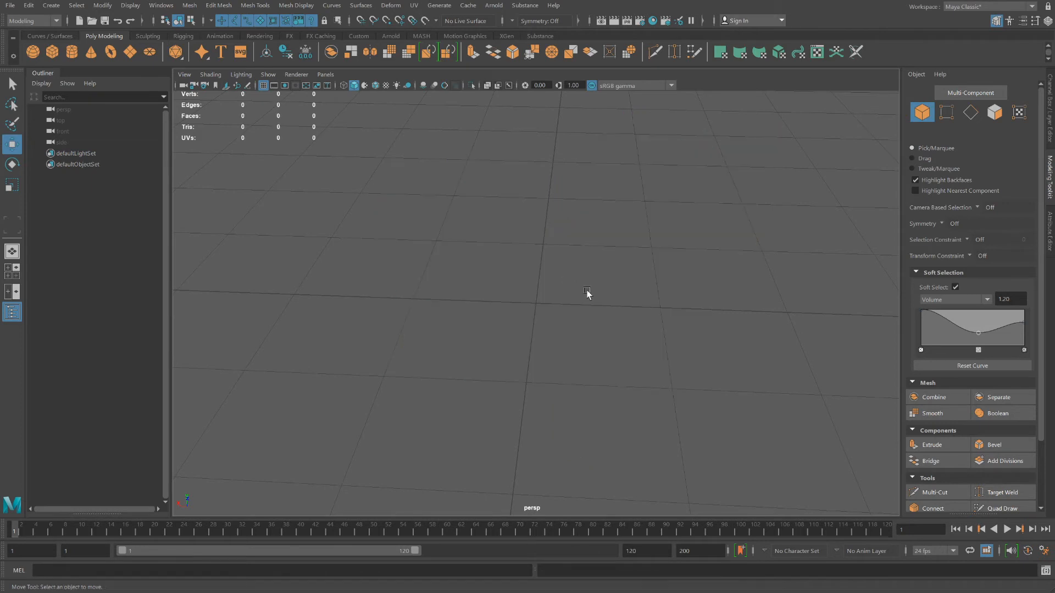
# Step: Create a polygon sphere and select the vertex at its top pole
pyautogui.click(34, 53)
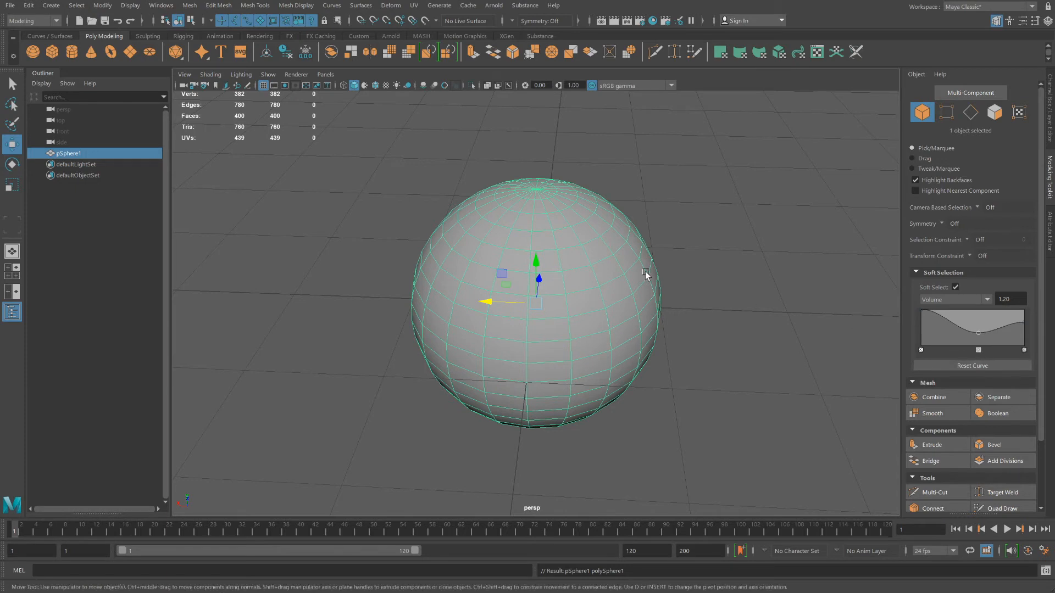
pyautogui.moveTo(559, 236); pyautogui.dragTo(543, 243, button='right')
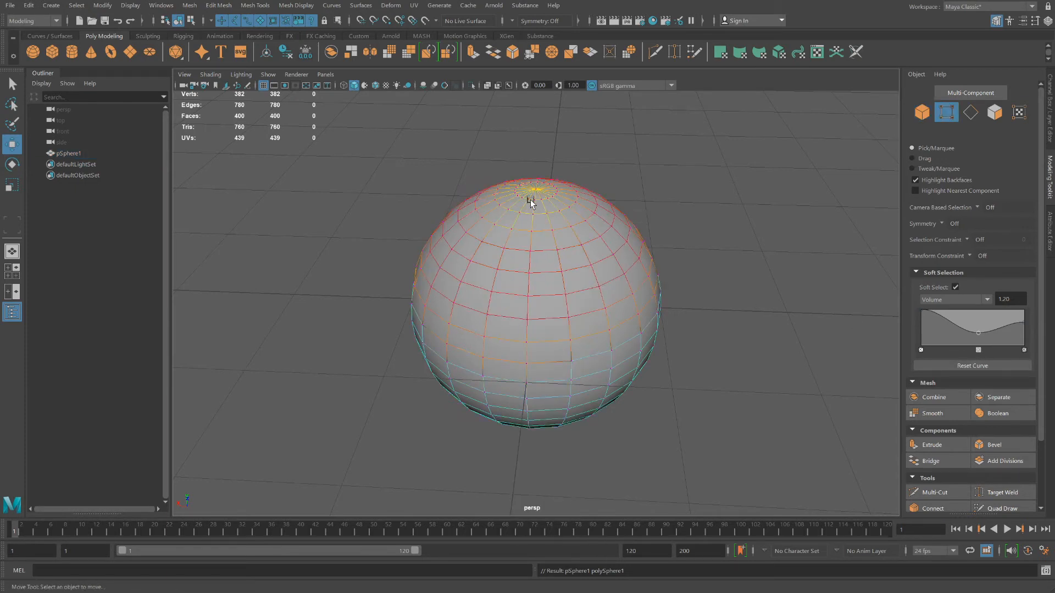
pyautogui.click(536, 189)
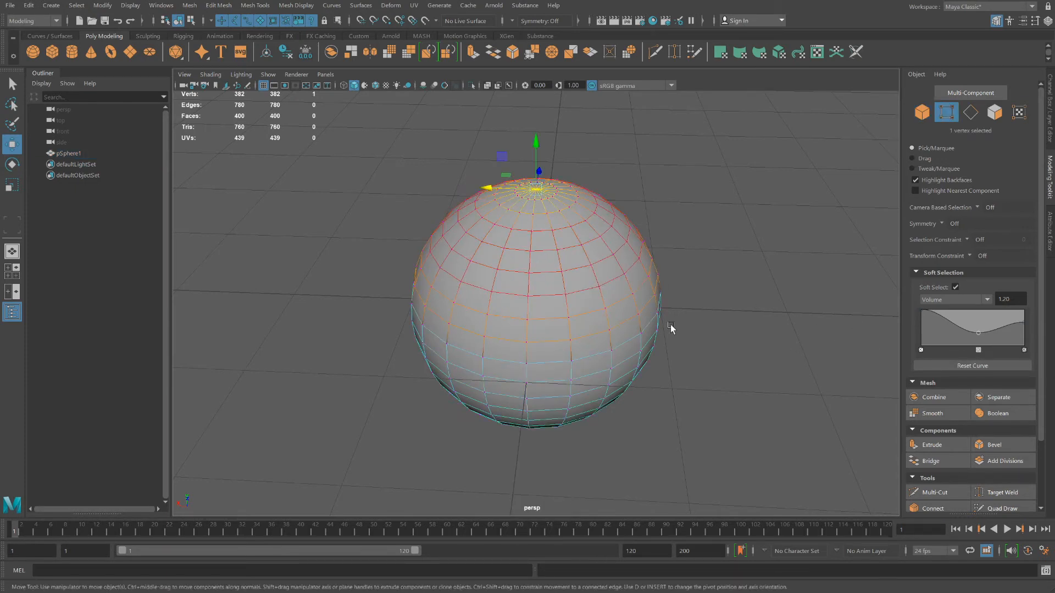
pyautogui.keyDown('alt'); pyautogui.moveTo(670, 329); pyautogui.dragTo(560, 318); pyautogui.keyUp('alt')
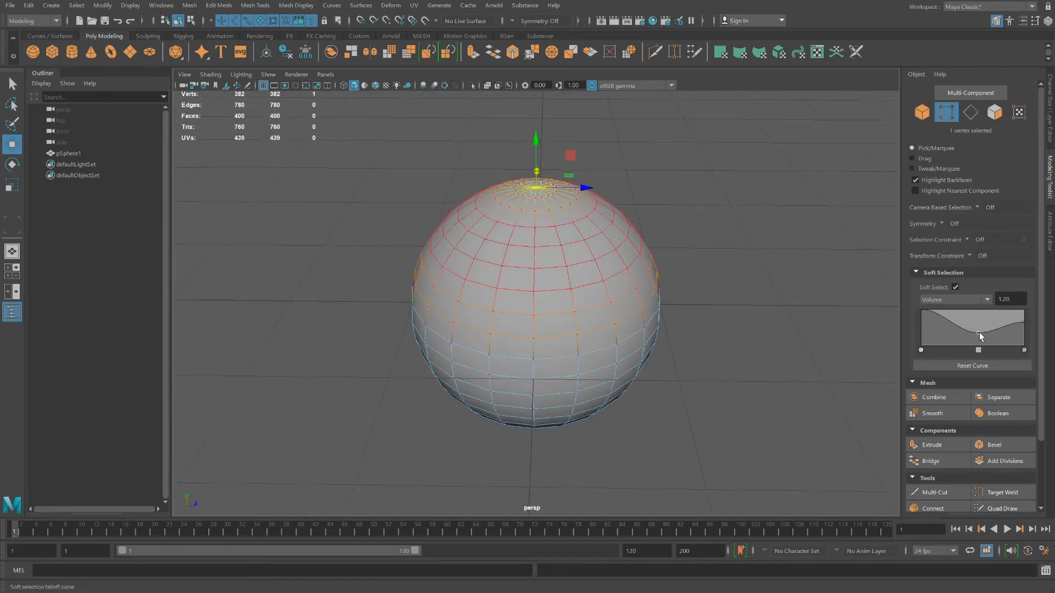
# Step: Lower the falloff curve's middle control point to the bottom of the graph and its end point to just above the bottom
pyautogui.moveTo(979, 333)
pyautogui.mouseDown()
pyautogui.moveTo(979, 311)
pyautogui.moveTo(974, 351)
pyautogui.mouseUp()
pyautogui.moveTo(1023, 348); pyautogui.dragTo(1023, 340)
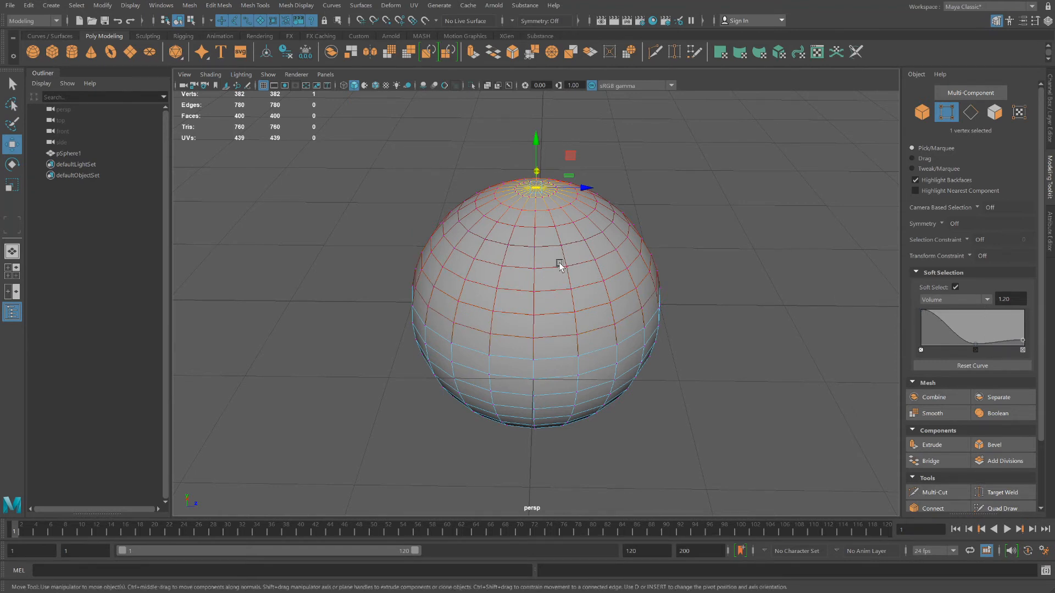
pyautogui.moveTo(562, 264)
pyautogui.keyDown('alt'); pyautogui.mouseDown()
pyautogui.moveTo(536, 265)
pyautogui.moveTo(561, 265)
pyautogui.mouseUp(); pyautogui.keyUp('alt')
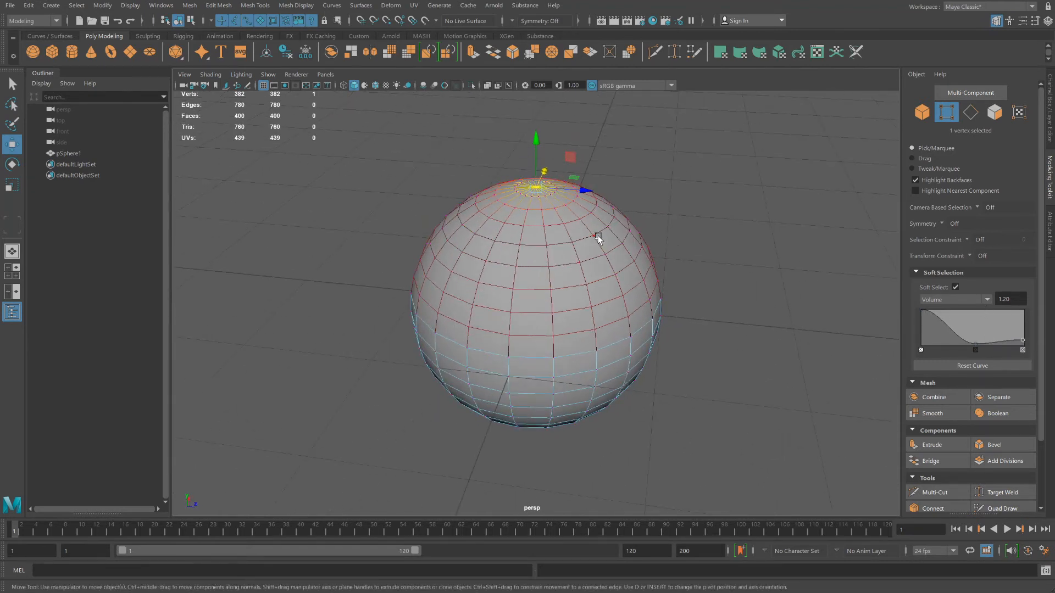
# Step: Widen the falloff radius to about 1.52 and pull the sphere's top vertex up to about 2.13 in Y
pyautogui.moveTo(603, 236); pyautogui.dragTo(650, 249)
pyautogui.moveTo(537, 156); pyautogui.dragTo(604, 292)
pyautogui.moveTo(541, 146); pyautogui.dragTo(541, 95)
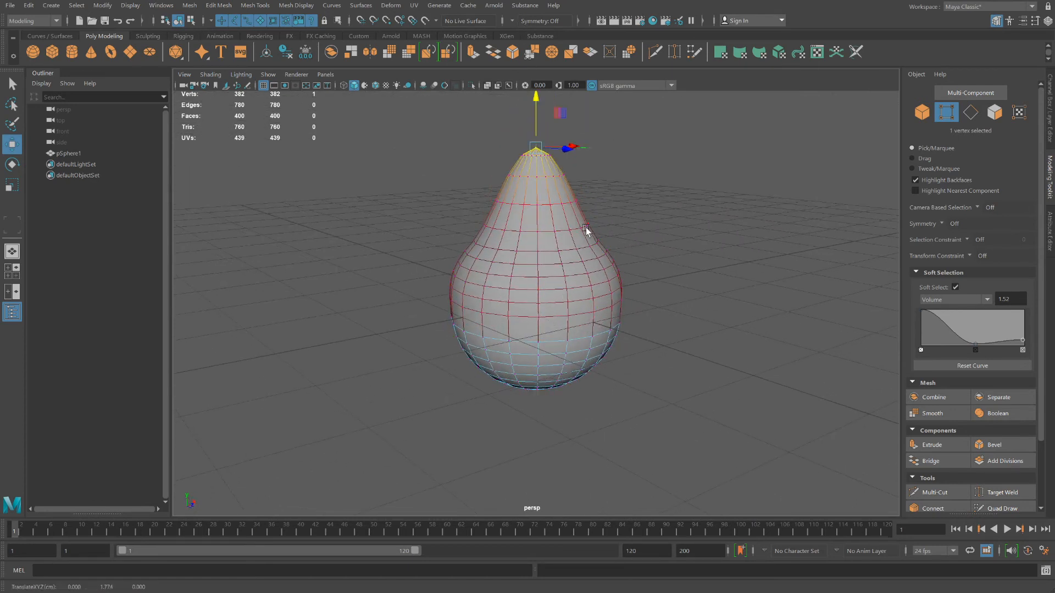
pyautogui.keyDown('alt'); pyautogui.moveTo(586, 228); pyautogui.dragTo(521, 323); pyautogui.keyUp('alt')
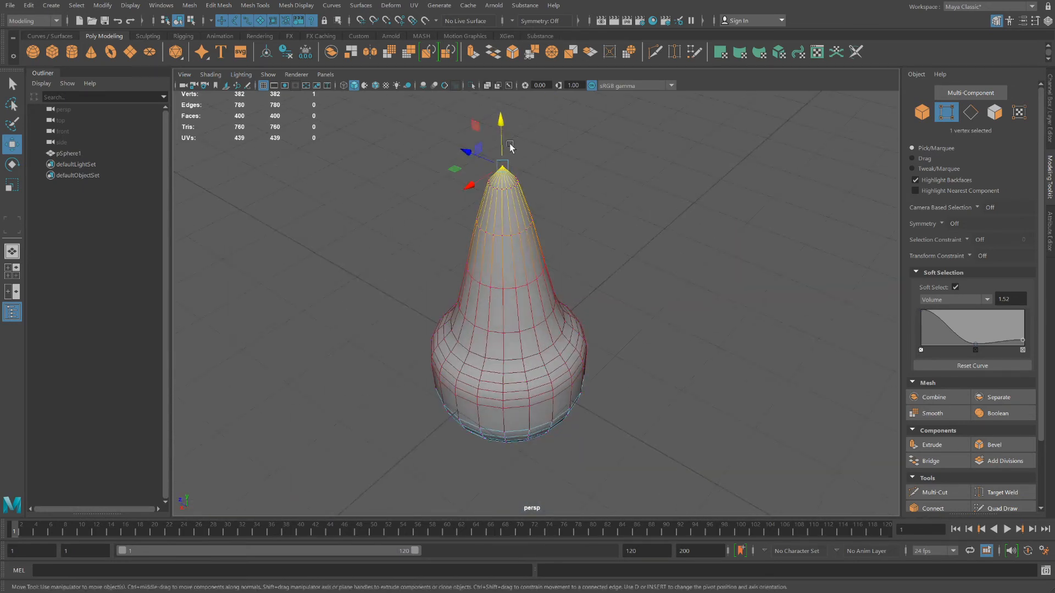
pyautogui.moveTo(502, 128); pyautogui.dragTo(495, 199)
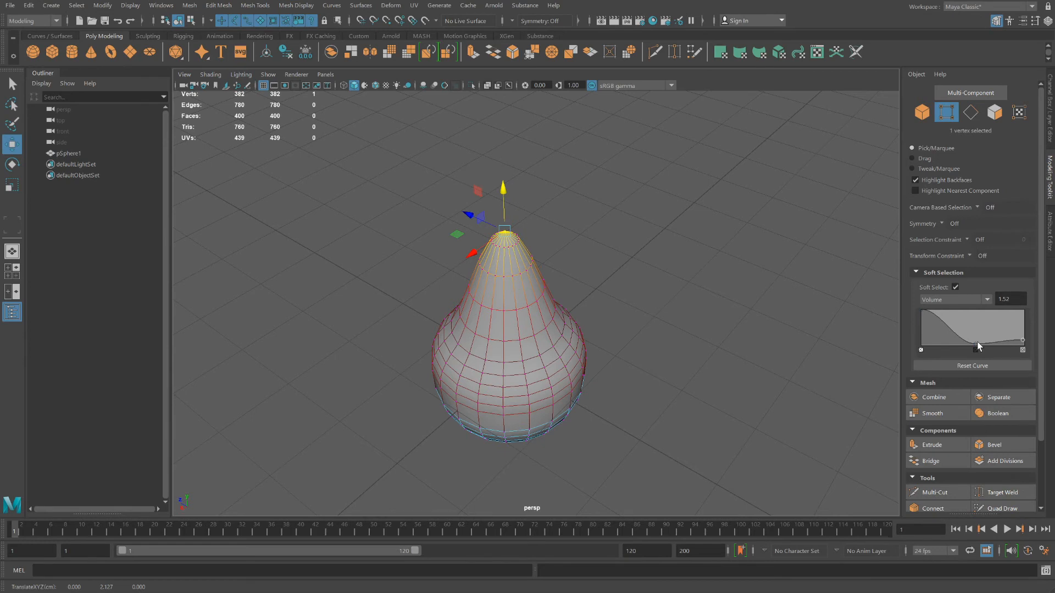
# Step: Raise the falloff curve's middle control point near the top of the graph and pull the sphere's top vertex further up
pyautogui.click(978, 345)
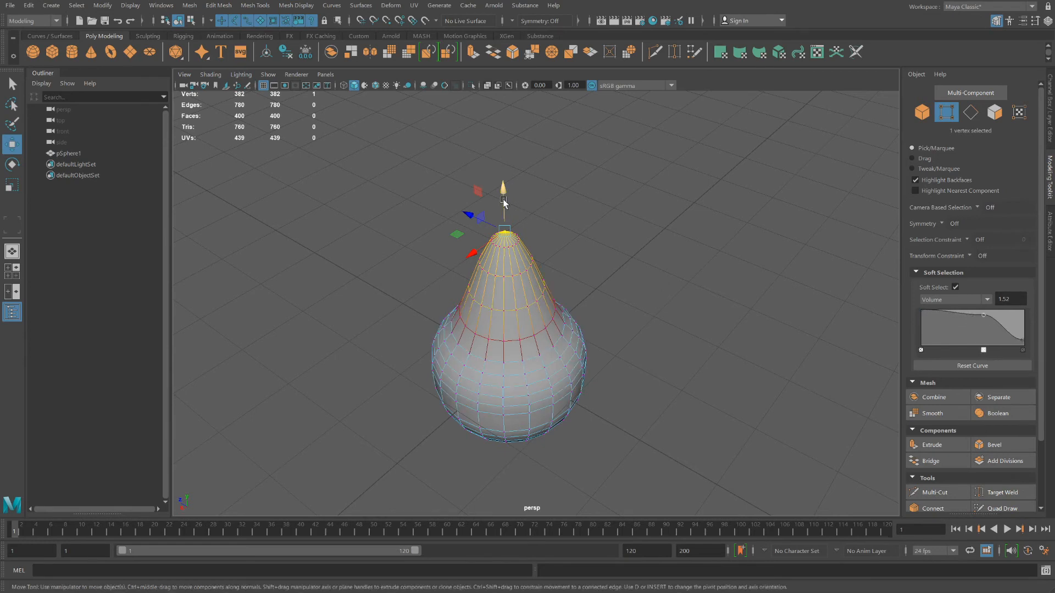
pyautogui.moveTo(504, 203); pyautogui.dragTo(473, 169)
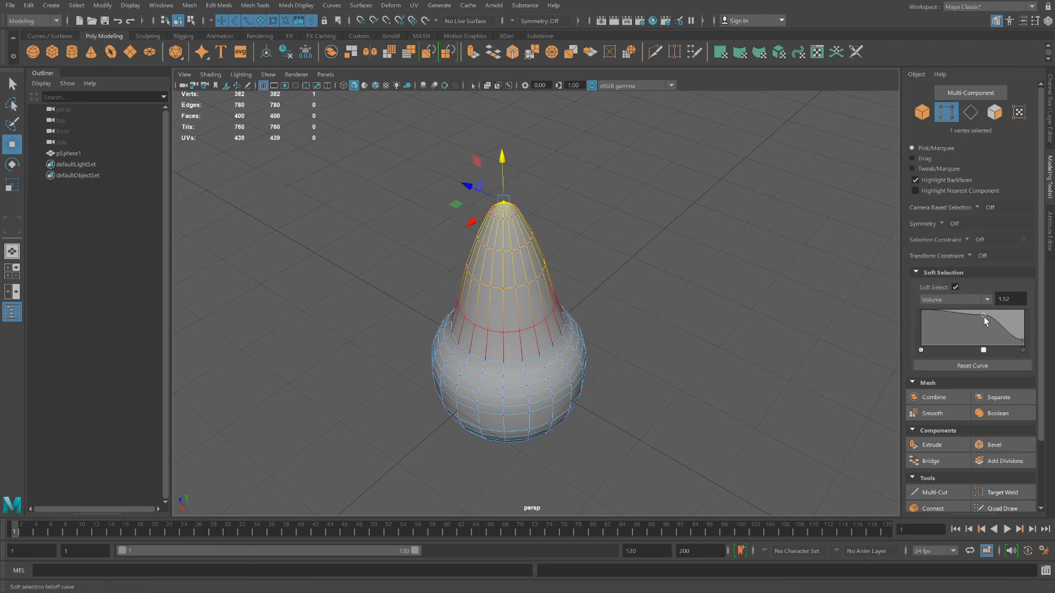
# Step: Reshape the falloff curve into a valley with a low middle and high end, and push the top vertex down into the shape
pyautogui.moveTo(981, 314); pyautogui.dragTo(1023, 311)
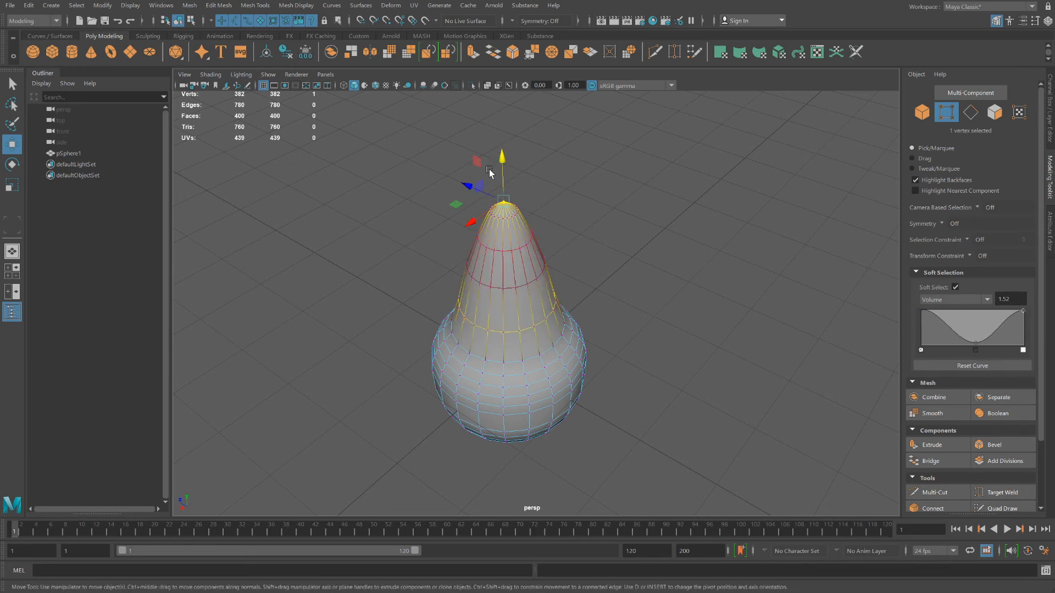
pyautogui.moveTo(501, 174)
pyautogui.mouseDown()
pyautogui.moveTo(501, 96)
pyautogui.moveTo(501, 169)
pyautogui.mouseUp()
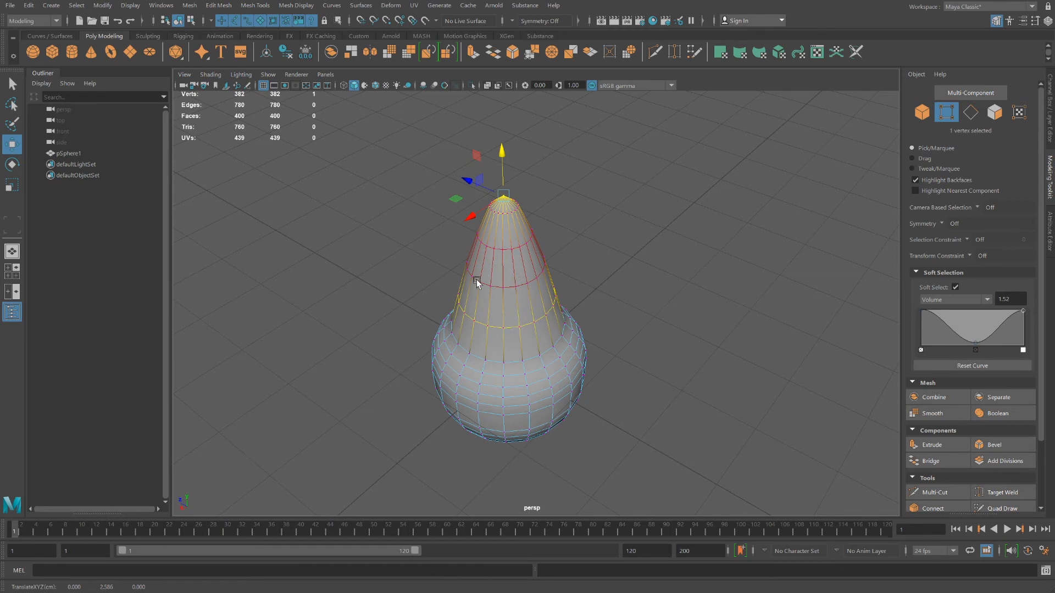
pyautogui.scroll(-3, 476, 279)
pyautogui.moveTo(511, 190); pyautogui.dragTo(508, 251)
pyautogui.moveTo(551, 292)
pyautogui.keyDown('alt'); pyautogui.mouseDown()
pyautogui.moveTo(482, 266)
pyautogui.moveTo(443, 282)
pyautogui.moveTo(511, 308)
pyautogui.moveTo(565, 294)
pyautogui.moveTo(552, 276)
pyautogui.mouseUp(); pyautogui.keyUp('alt')
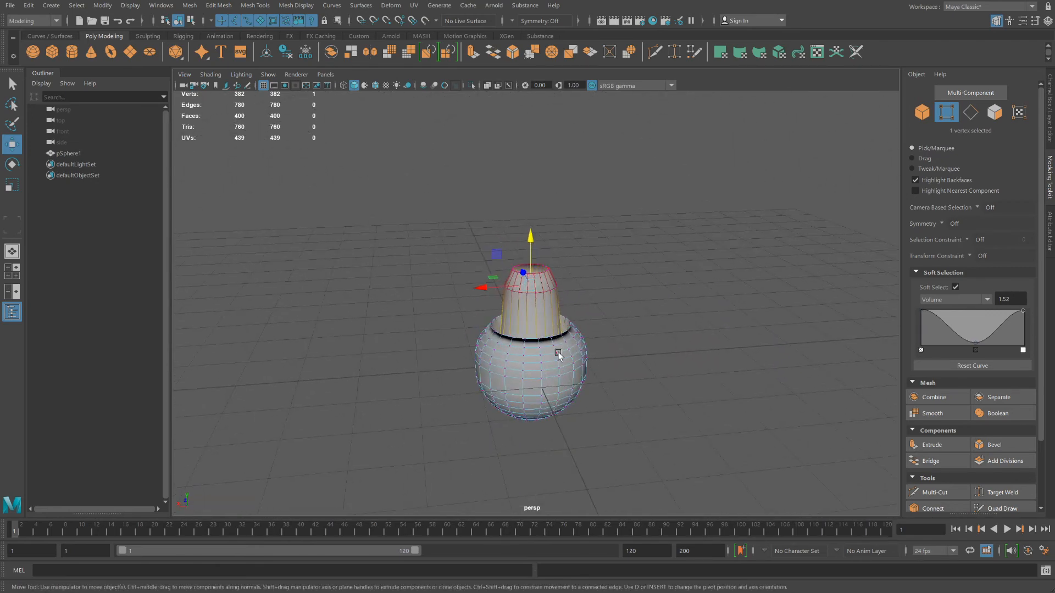
# Step: Return to object mode and rotate the deformed sphere upside down so its narrow neck points downward
pyautogui.moveTo(558, 351); pyautogui.dragTo(613, 289, button='right')
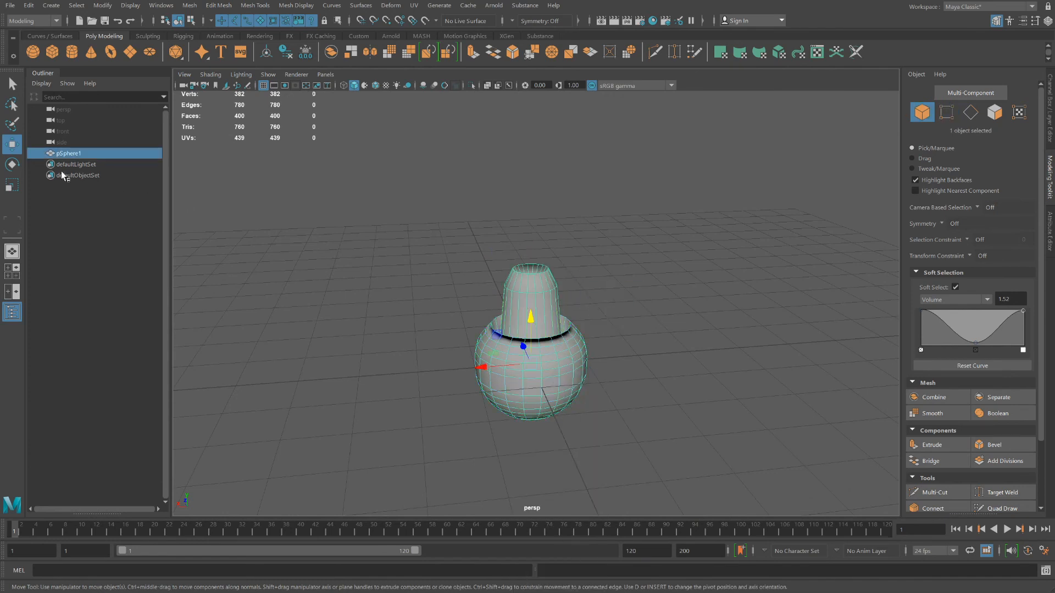
pyautogui.click(17, 163)
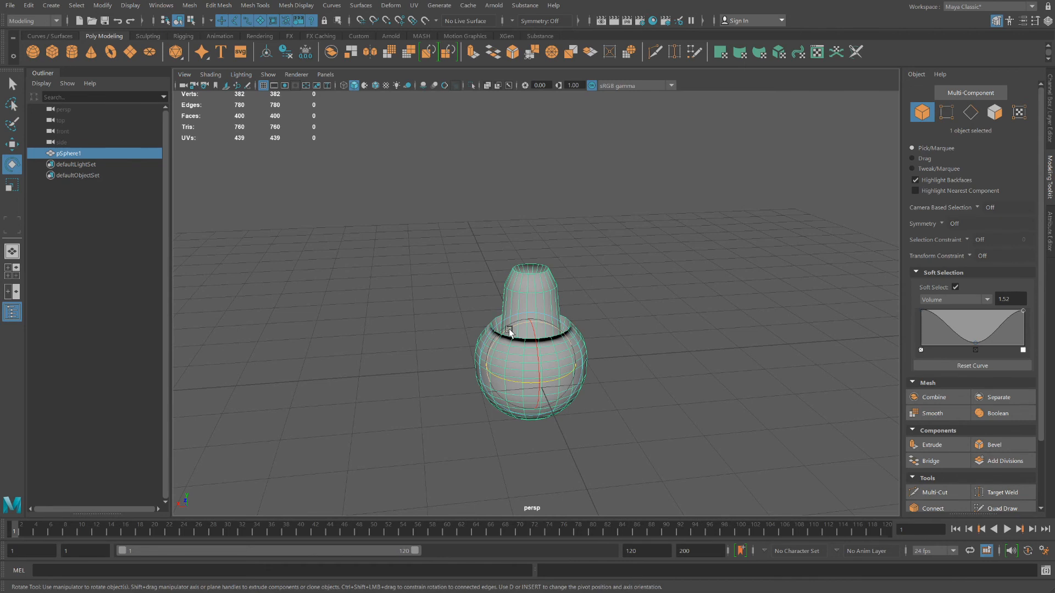
pyautogui.moveTo(508, 328); pyautogui.dragTo(589, 344)
pyautogui.moveTo(556, 358); pyautogui.dragTo(602, 288, button='right')
pyautogui.scroll(-3, 591, 334)
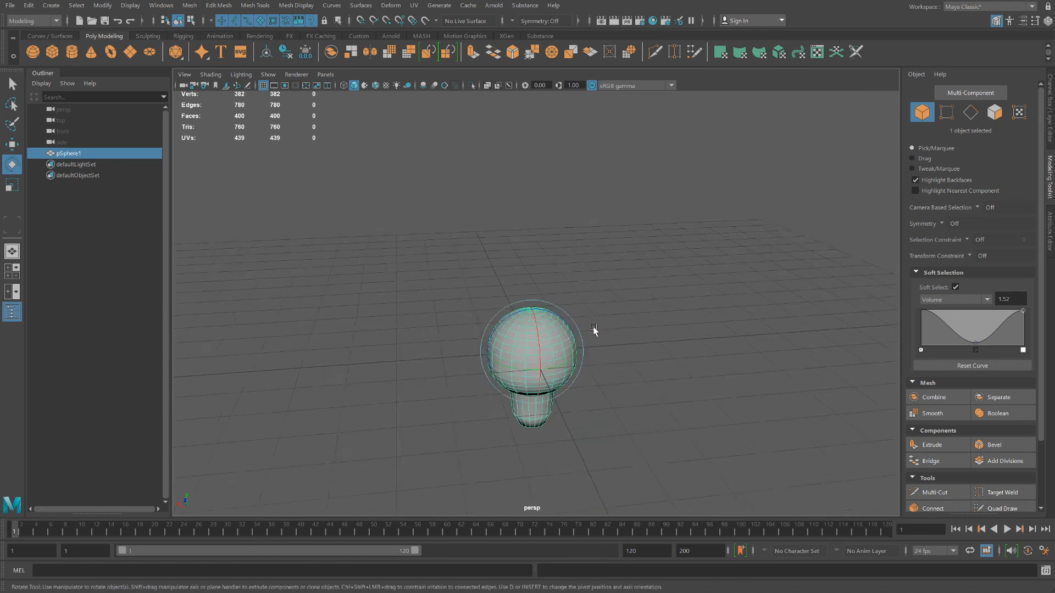
pyautogui.moveTo(592, 335)
pyautogui.keyDown('alt'); pyautogui.mouseDown()
pyautogui.moveTo(533, 334)
pyautogui.moveTo(574, 338)
pyautogui.mouseUp(); pyautogui.keyUp('alt')
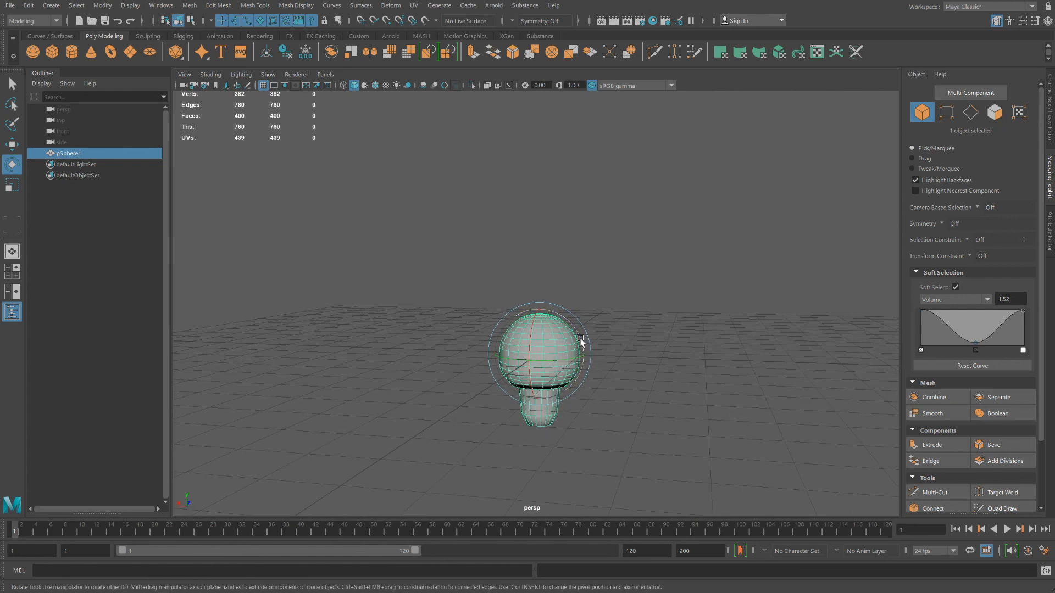
# Step: Delete the deformed sphere and reset the soft selection falloff curve to its default shape
pyautogui.press('Delete')
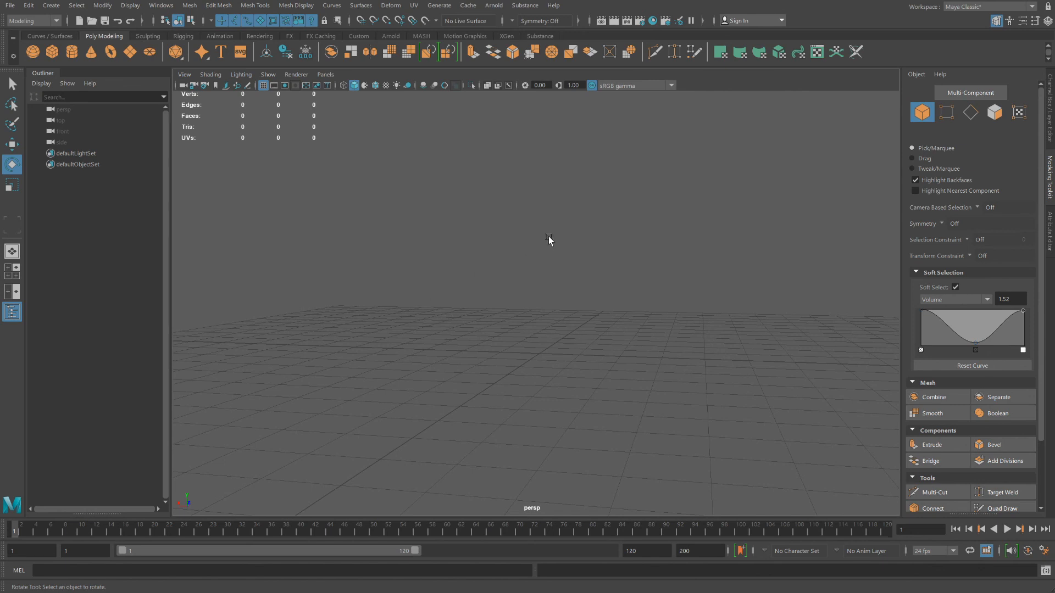
pyautogui.click(966, 367)
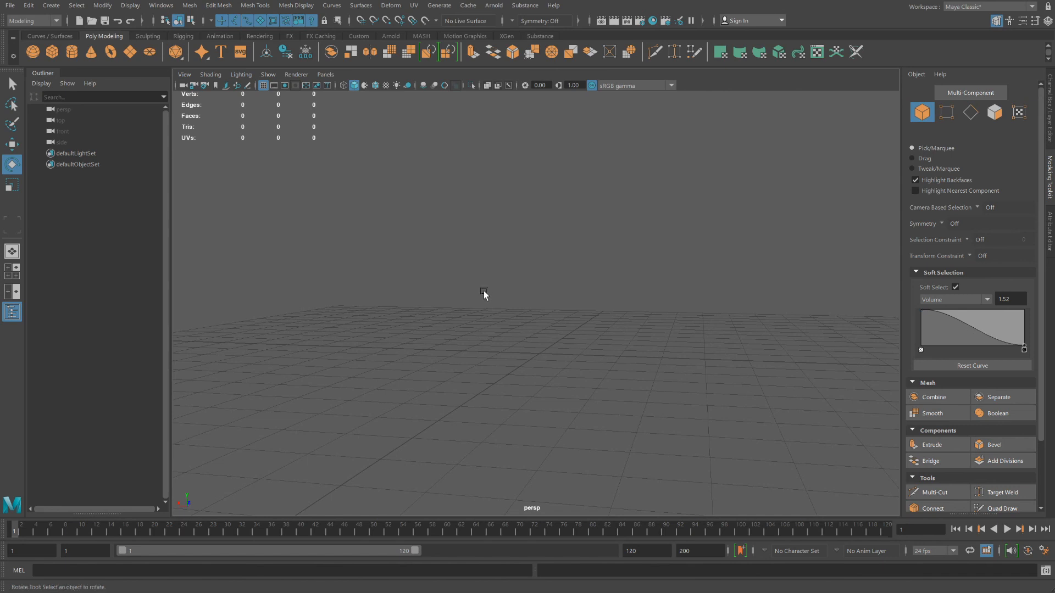
# Step: Add a low and a high control point to form a wave in the falloff curve, and remove both
pyautogui.moveTo(963, 323); pyautogui.dragTo(993, 320)
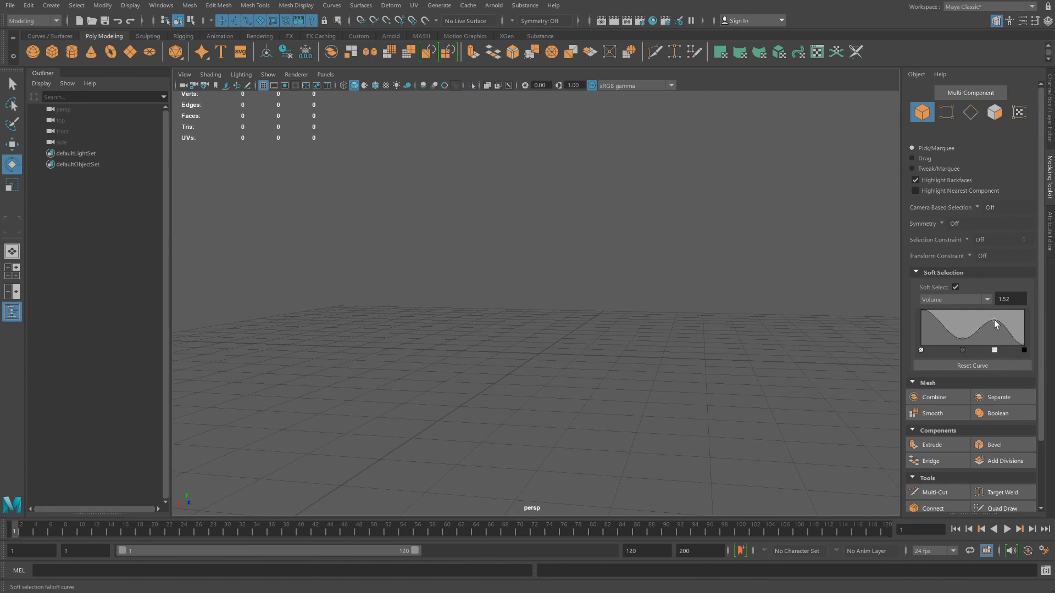
pyautogui.click(961, 351)
pyautogui.click(995, 350)
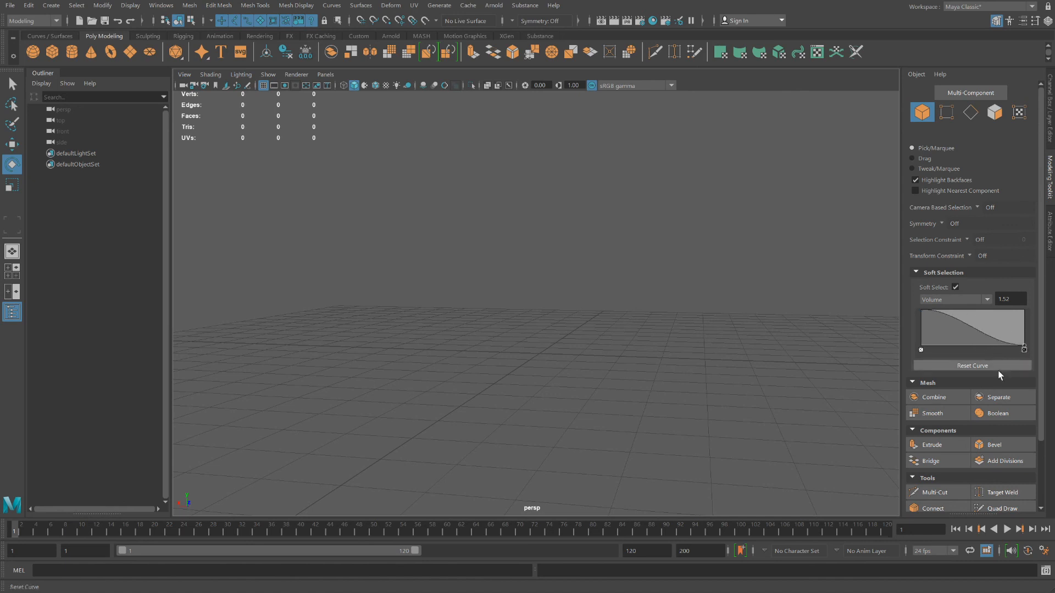